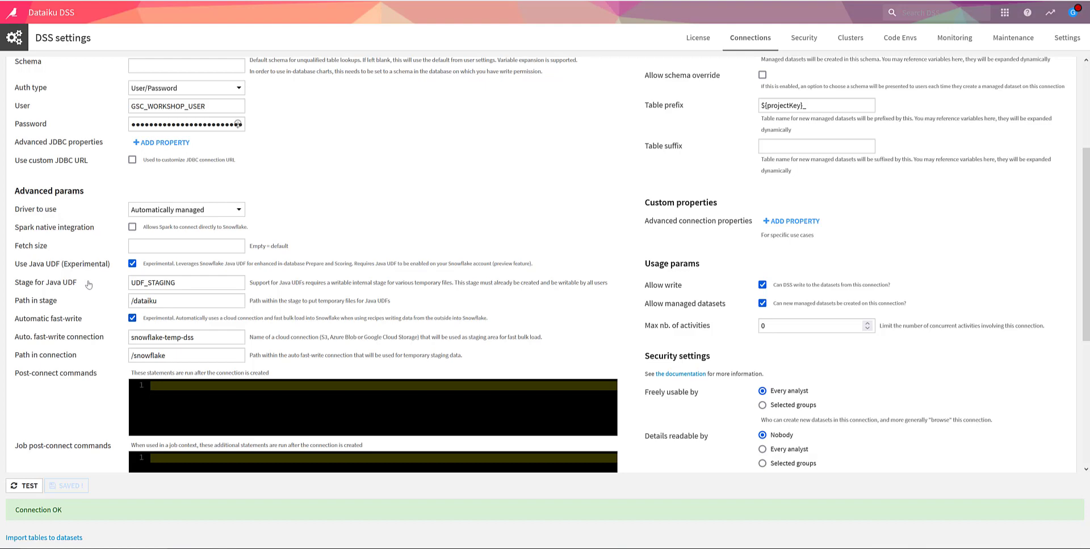
Copy the Java UDF stage name from the Snowflake connection settings and switch to Snowflake's stage list for GSC_WORKSHOP_DB.
{"action": "double_click", "coordinate": [144, 283]}
{"action": "right_click", "coordinate": [143, 287]}
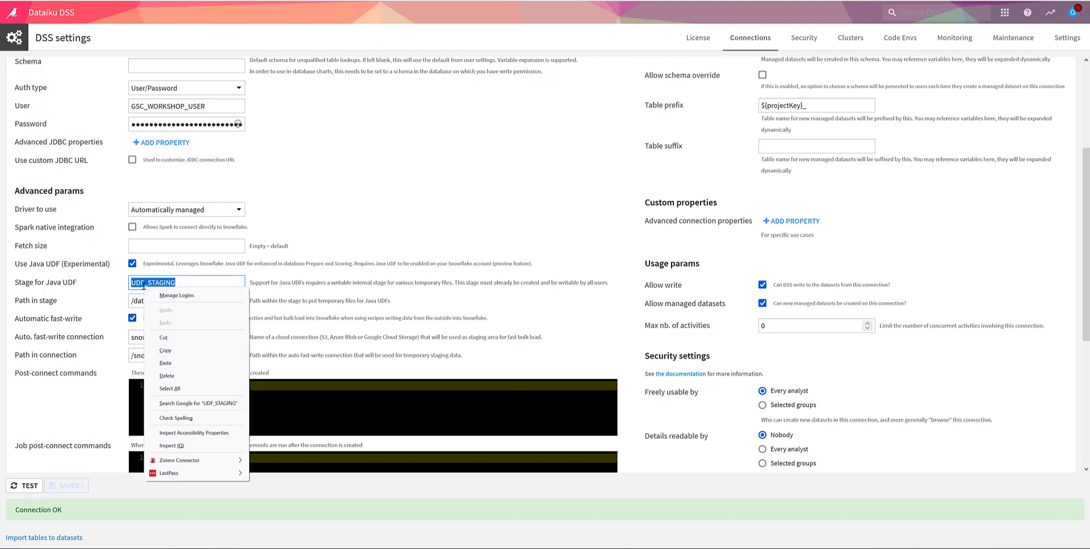
{"action": "left_click", "coordinate": [165, 350]}
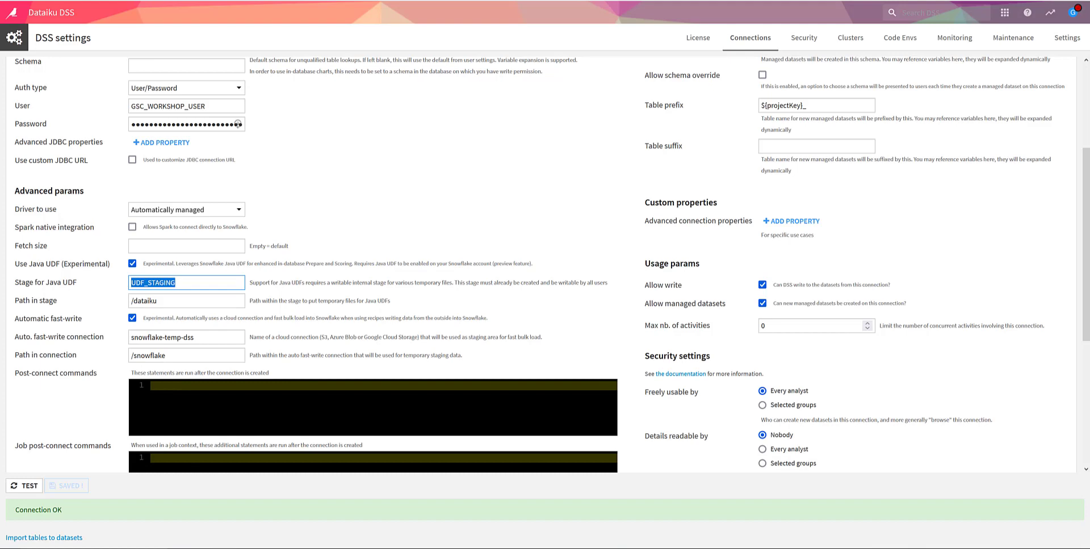
{"action": "key", "text": "alt+Tab"}
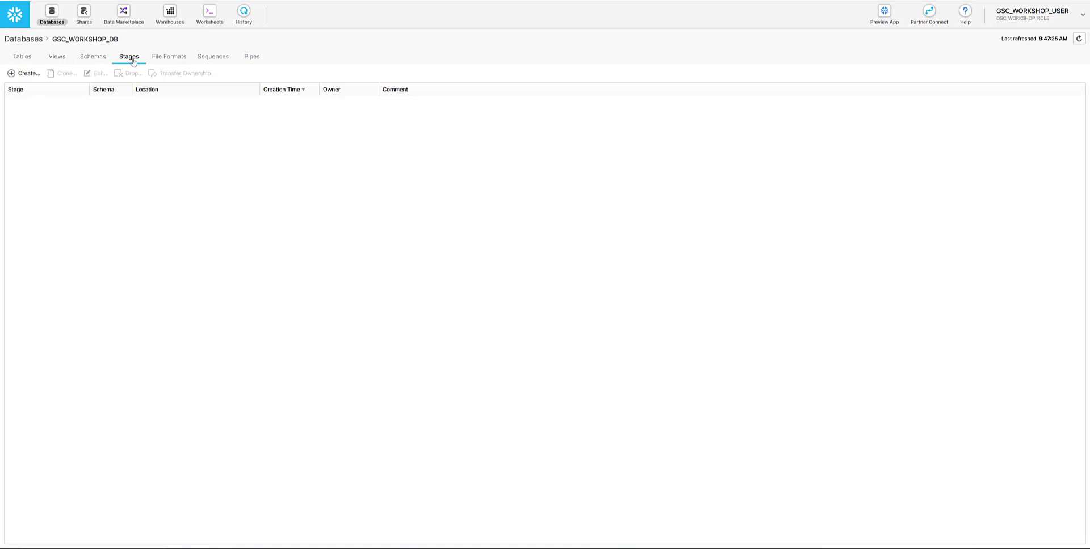
Create a Snowflake-managed stage named UDF_STAGING in GSC_WORKSHOP_SCHEMA with the comment "DSS UDF Stage".
{"action": "left_click", "coordinate": [17, 74]}
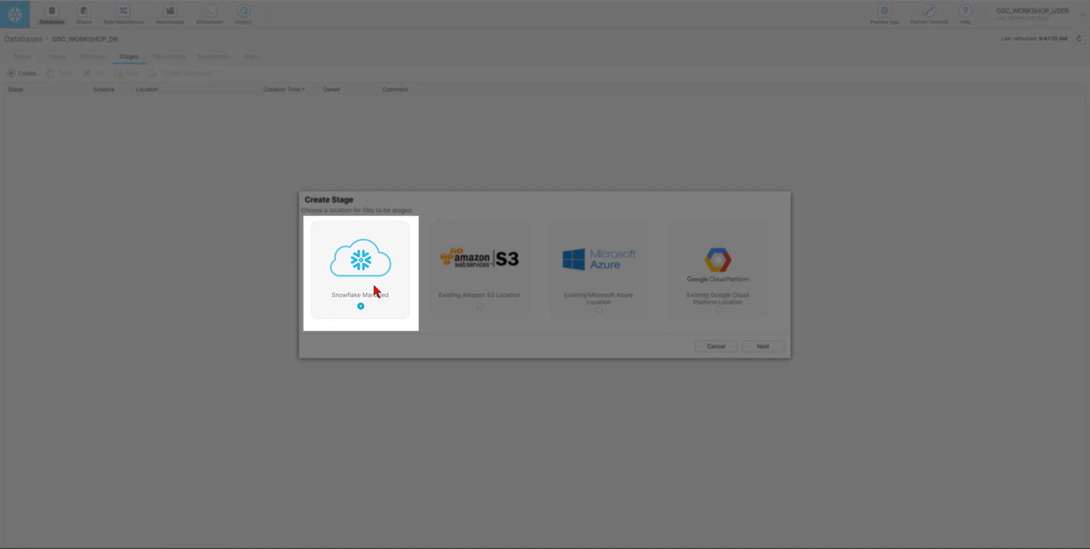
{"action": "left_click", "coordinate": [761, 347]}
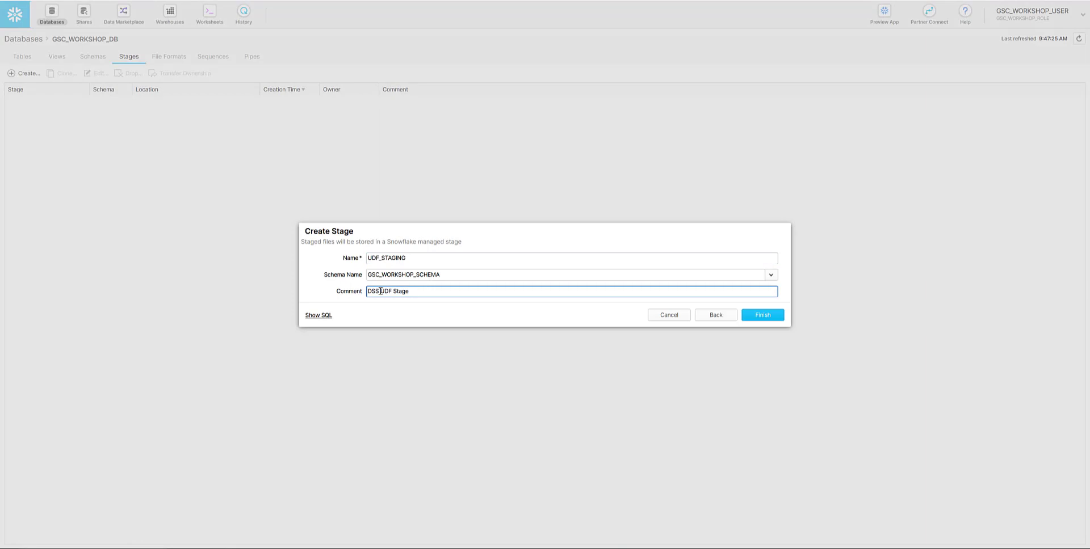
{"action": "left_click", "coordinate": [762, 315]}
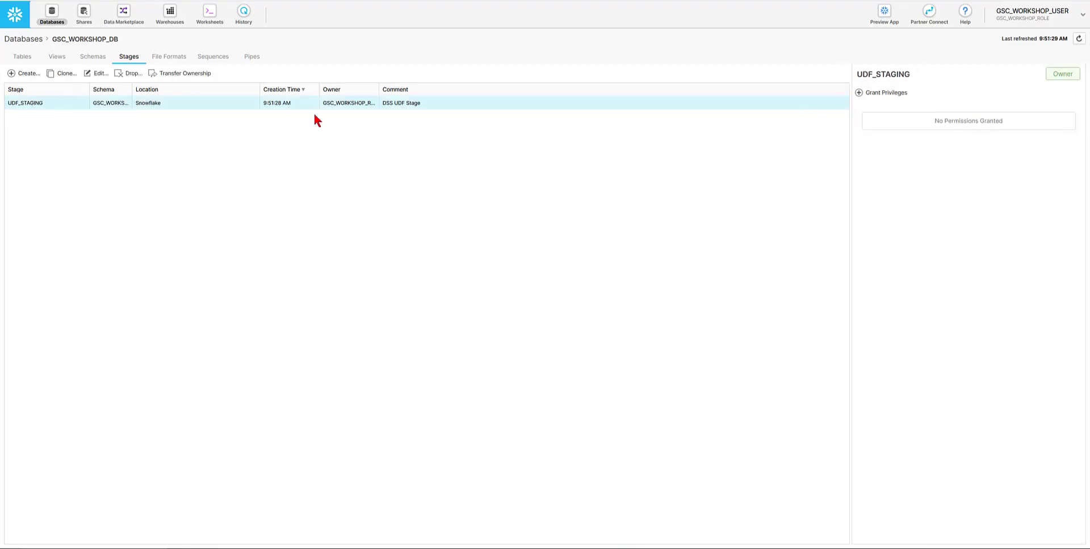
Grant READ and WRITE privileges on the UDF_STAGING stage to GSC_WORKSHOP_ROLE.
{"action": "left_click", "coordinate": [891, 95]}
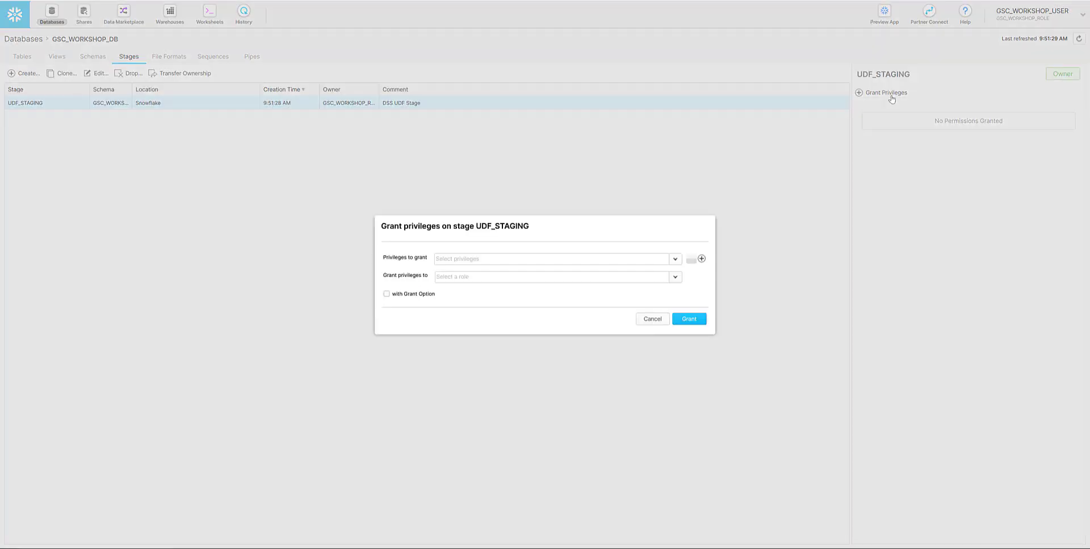
{"action": "left_click", "coordinate": [600, 261]}
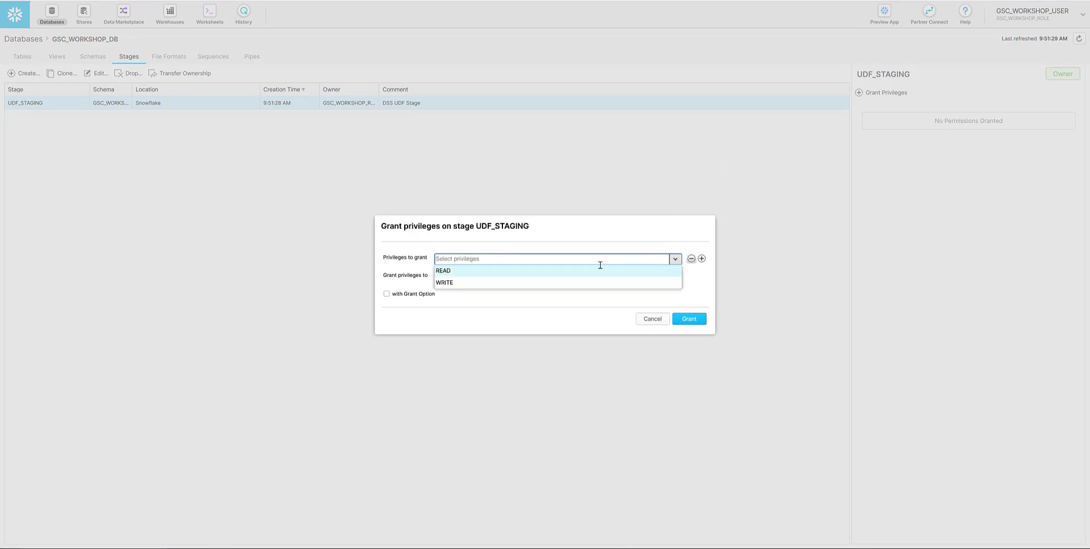
{"action": "left_click", "coordinate": [444, 271]}
{"action": "left_click", "coordinate": [443, 286]}
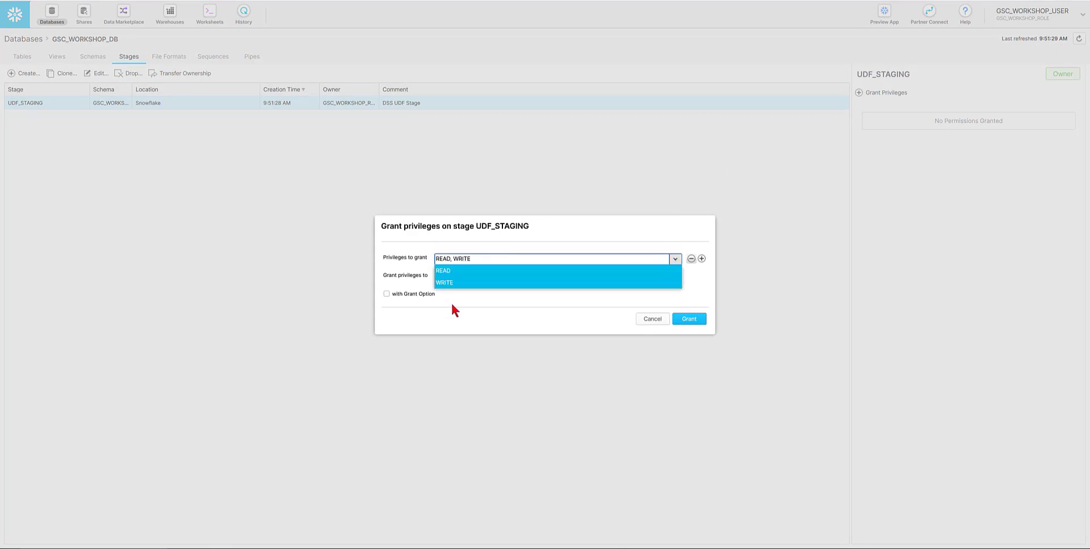
{"action": "left_click", "coordinate": [454, 277]}
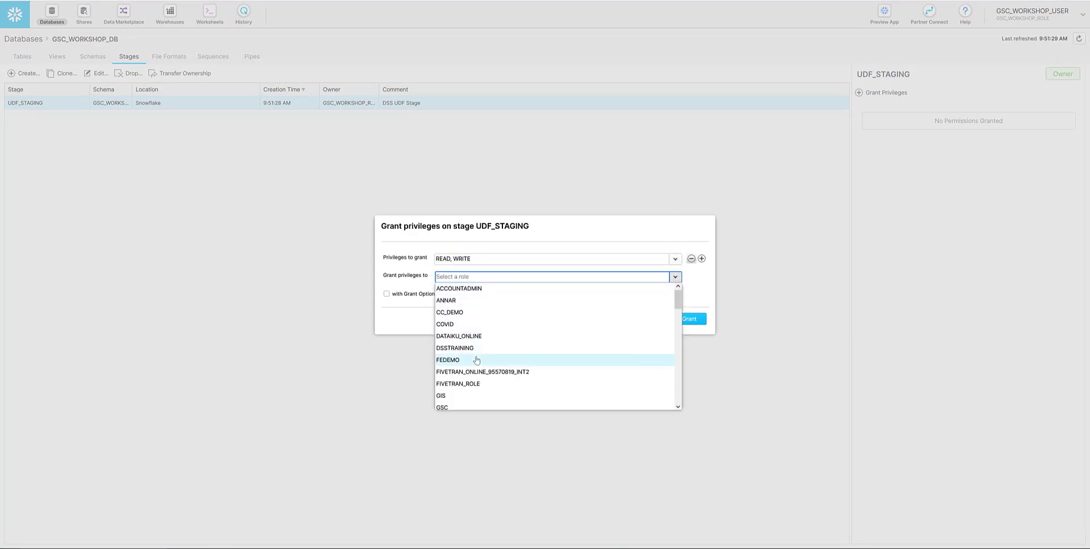
{"action": "scroll", "coordinate": [478, 365], "scroll_direction": "down", "scroll_amount": 3}
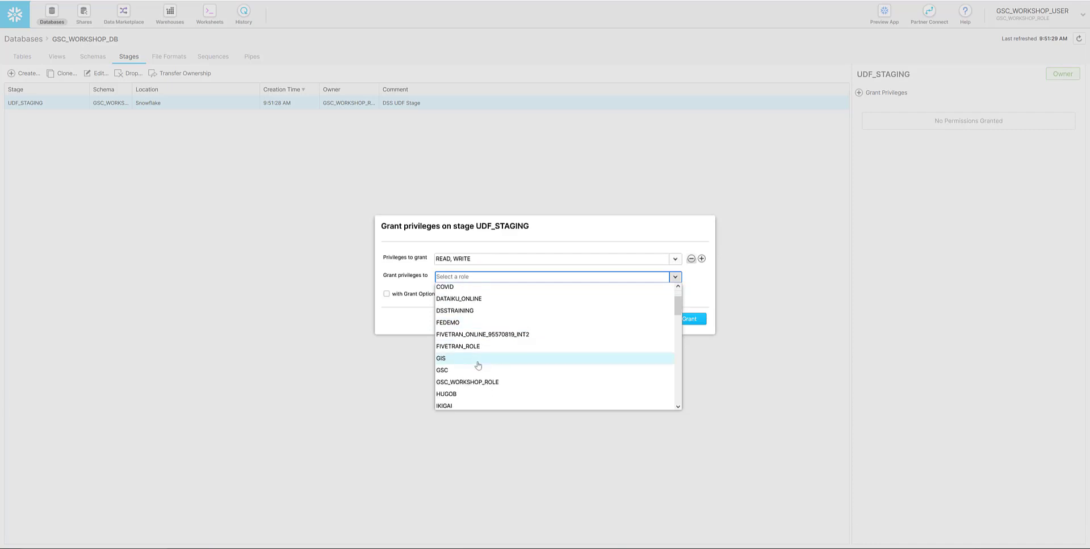
{"action": "left_click", "coordinate": [472, 352]}
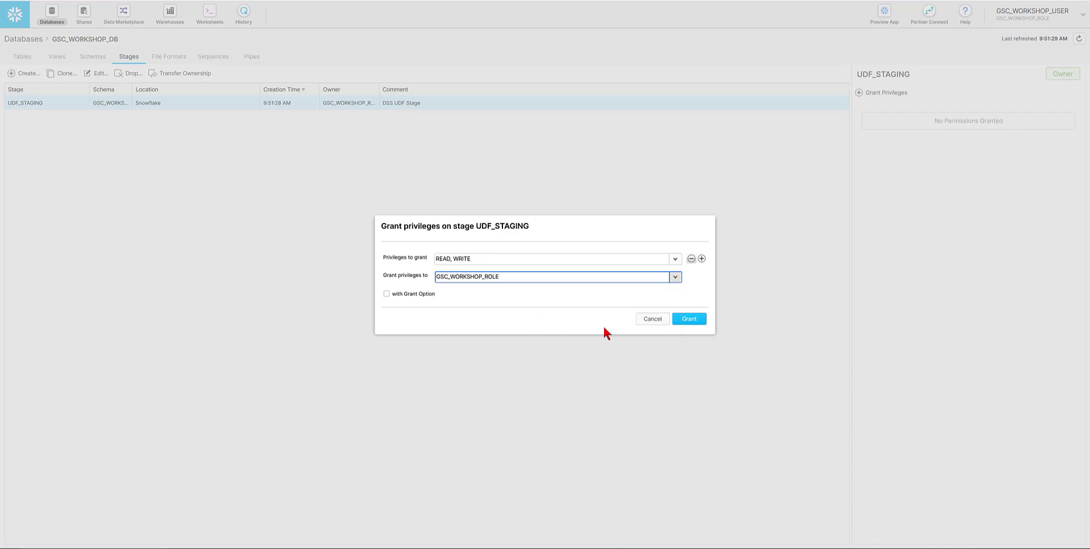
{"action": "left_click", "coordinate": [689, 319]}
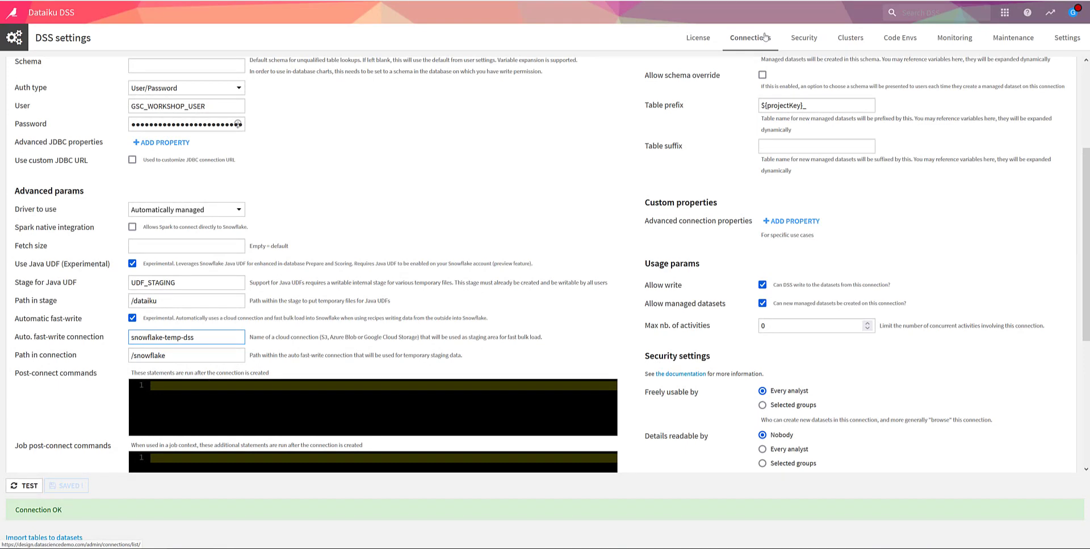
Open the snowflake-temp-dss Amazon S3 connection in the DSS settings and check its bucket restriction.
{"action": "left_click", "coordinate": [765, 36]}
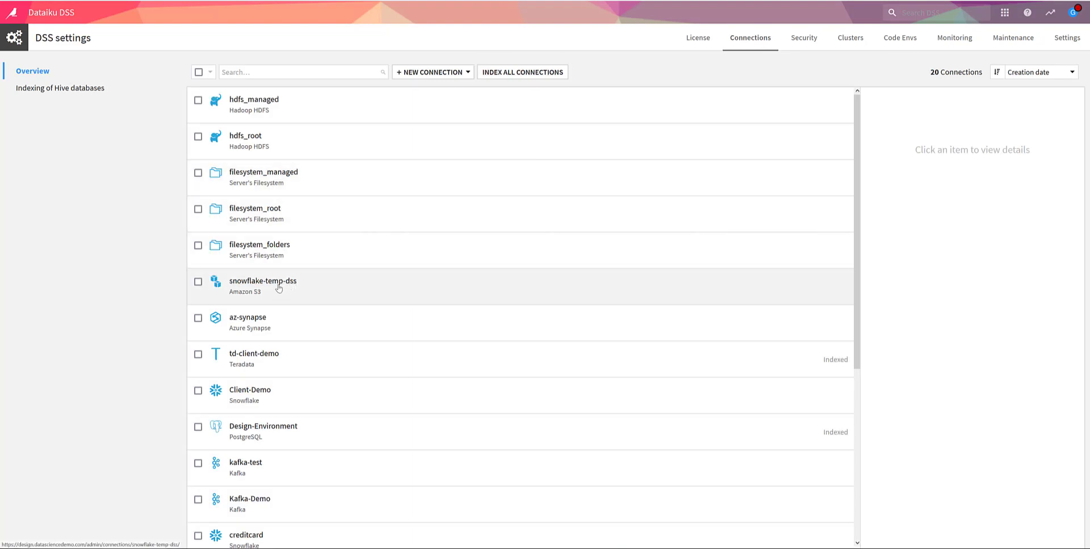
{"action": "left_click", "coordinate": [278, 286]}
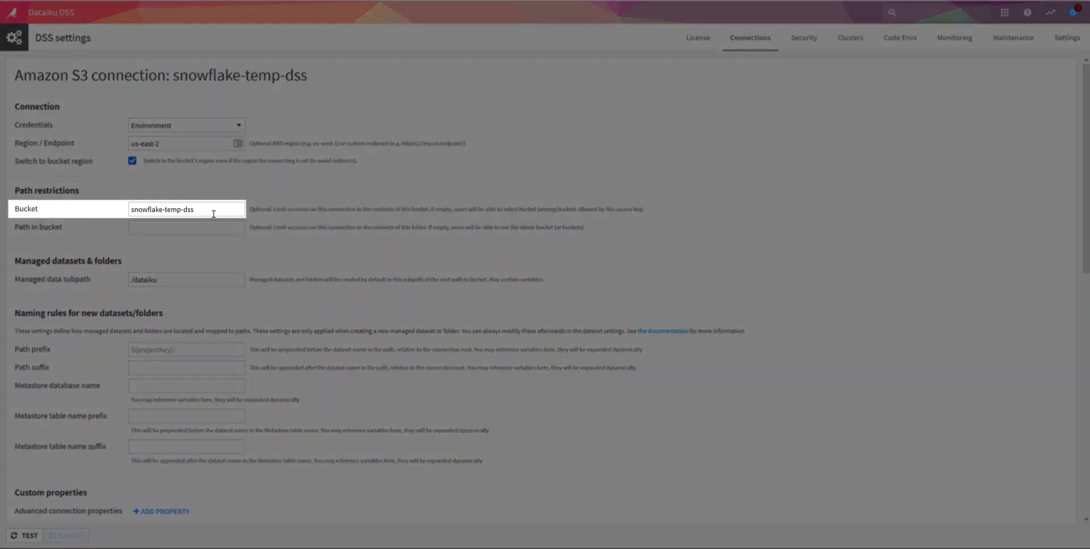
{"action": "left_click_drag", "start_coordinate": [213, 211], "coordinate": [131, 214]}
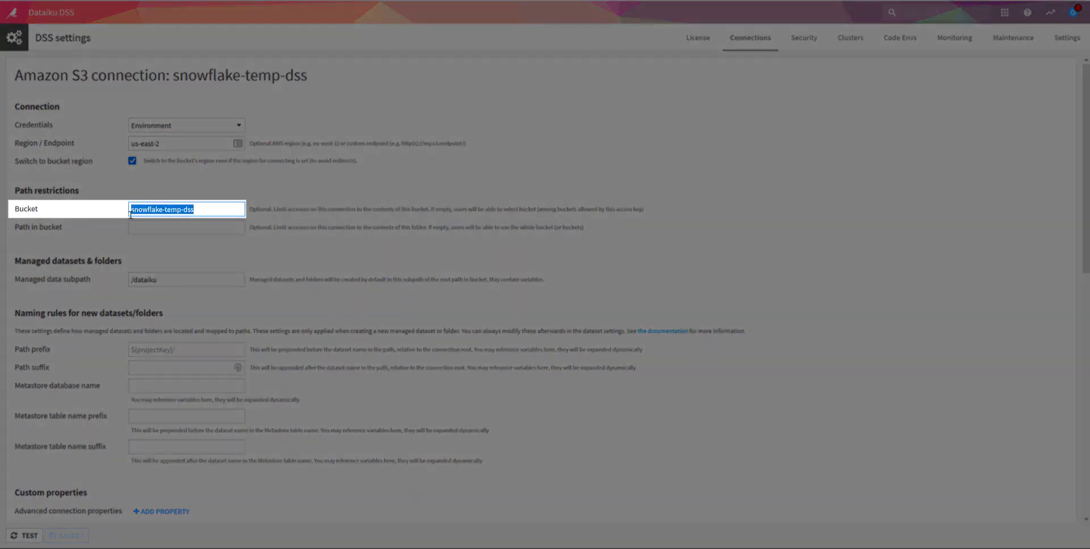
{"action": "left_click", "coordinate": [207, 281]}
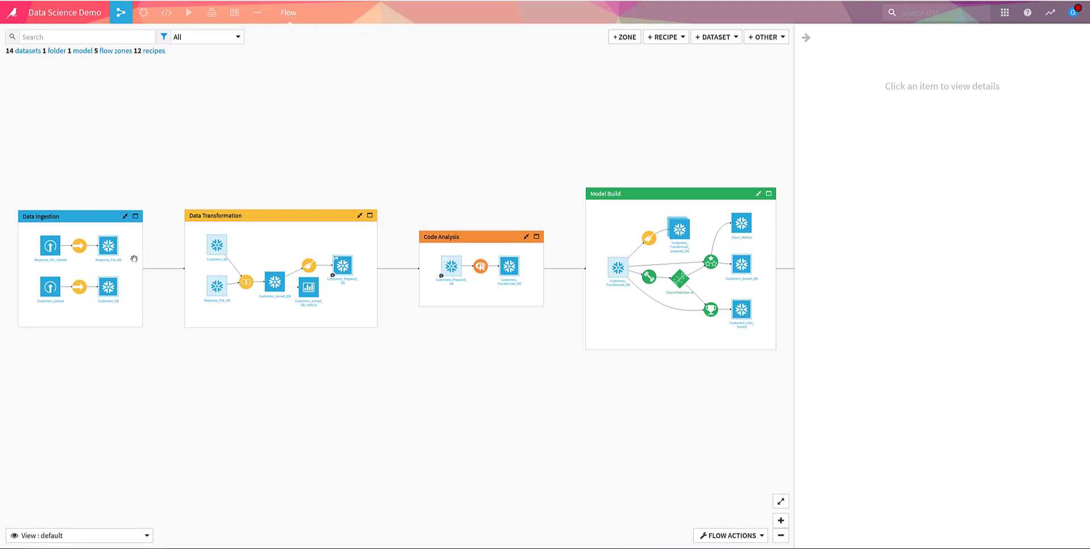
Open the sync recipe between Customers_Upload and Customers_DB in the Data Ingestion zone and run it.
{"action": "left_click", "coordinate": [44, 294]}
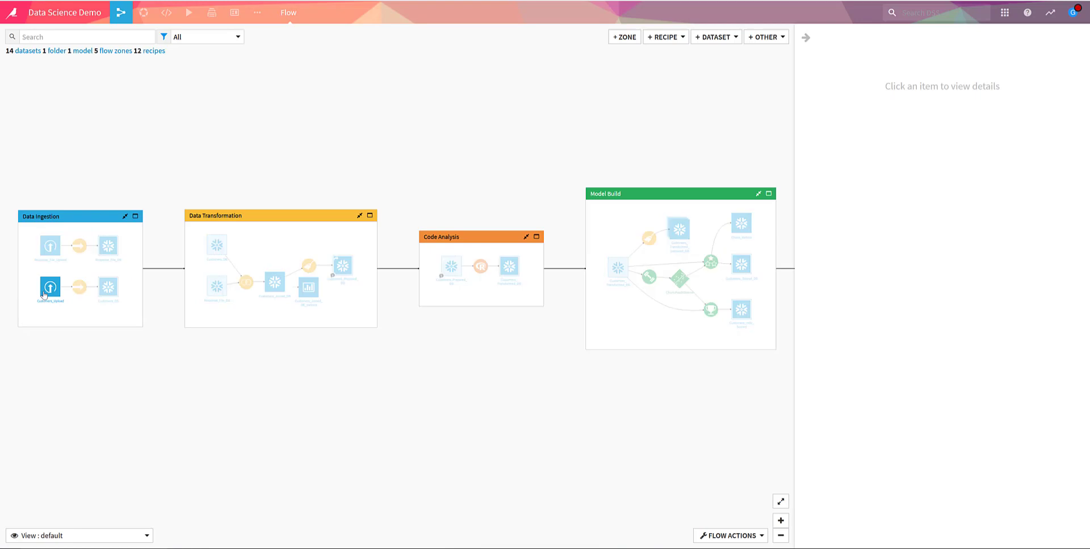
{"action": "left_click", "coordinate": [109, 293]}
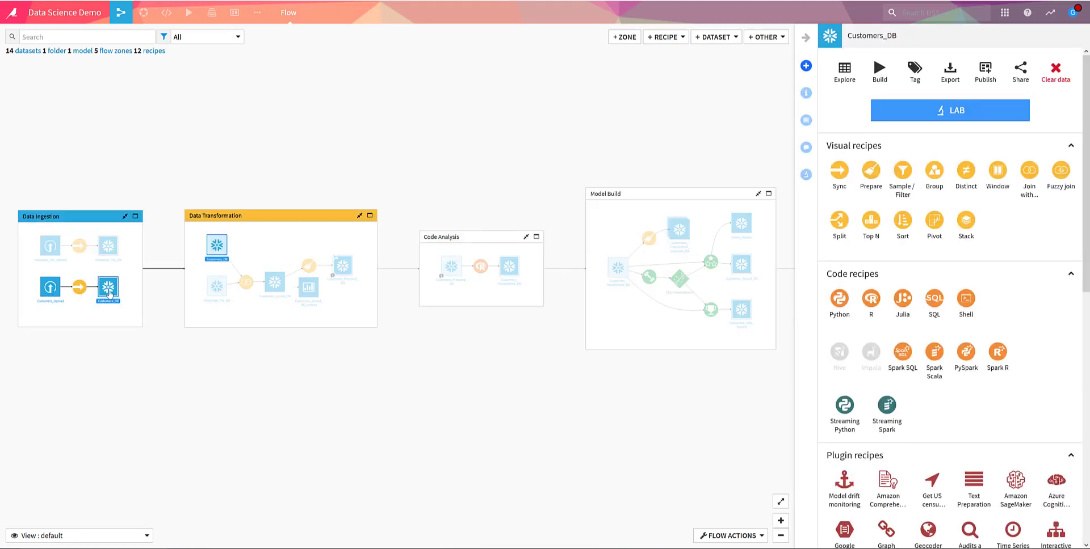
{"action": "left_click", "coordinate": [77, 289]}
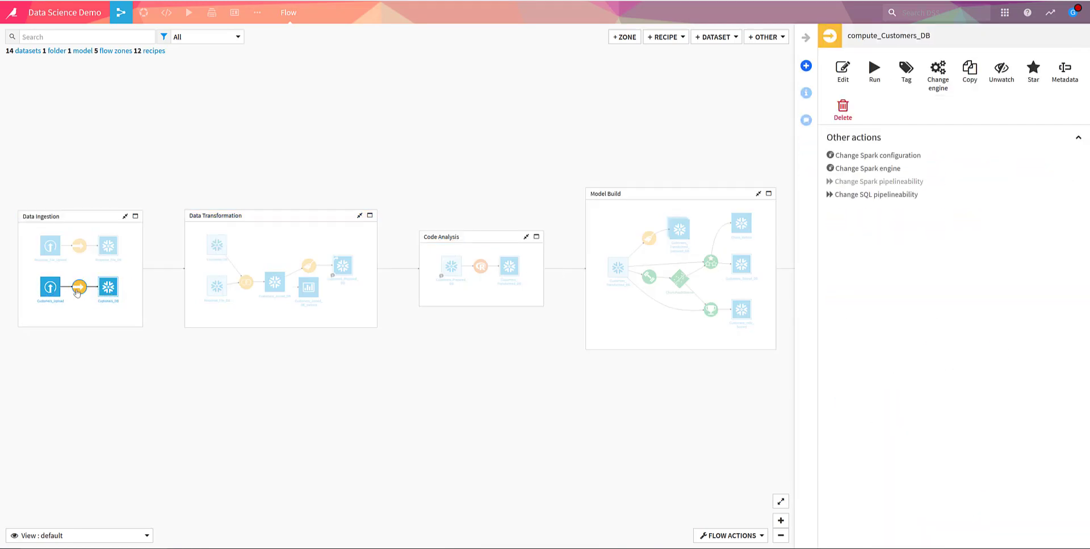
{"action": "double_click", "coordinate": [78, 290]}
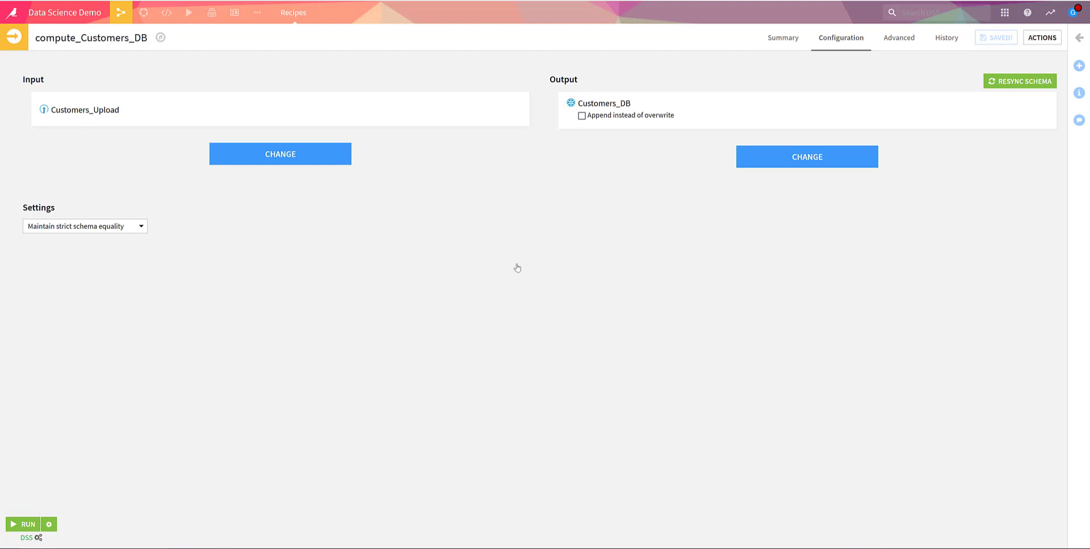
{"action": "left_click", "coordinate": [25, 524]}
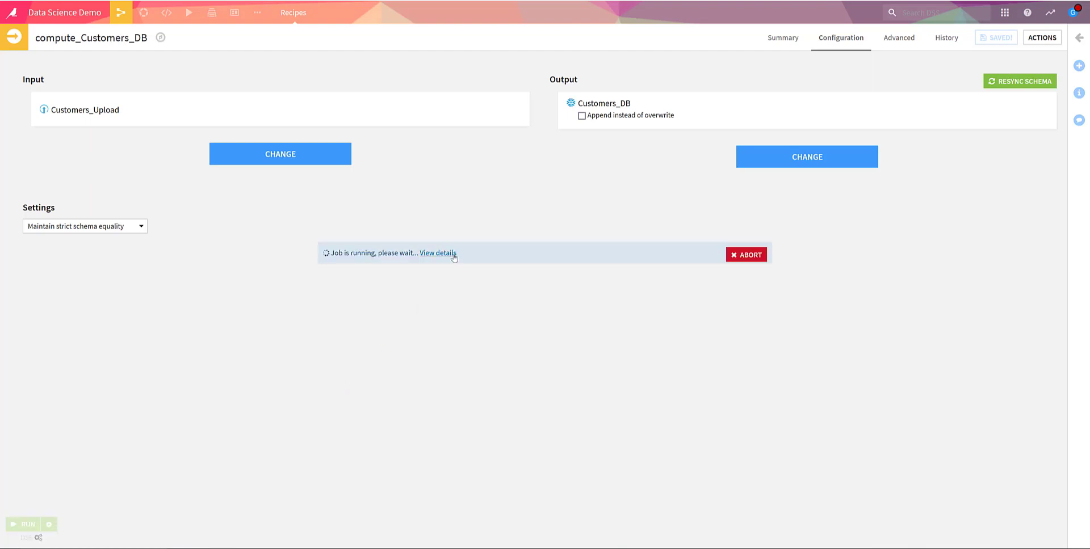
Open the running job's details and examine the activity log for the S3 bucket path and file upload entries.
{"action": "left_click", "coordinate": [438, 253]}
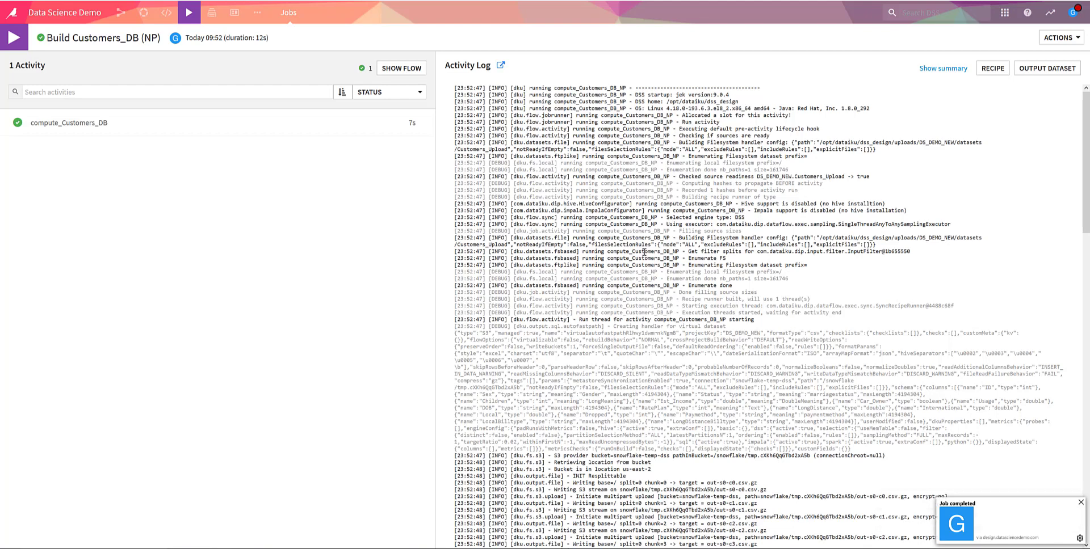
{"action": "scroll", "coordinate": [644, 252], "scroll_direction": "down", "scroll_amount": 3}
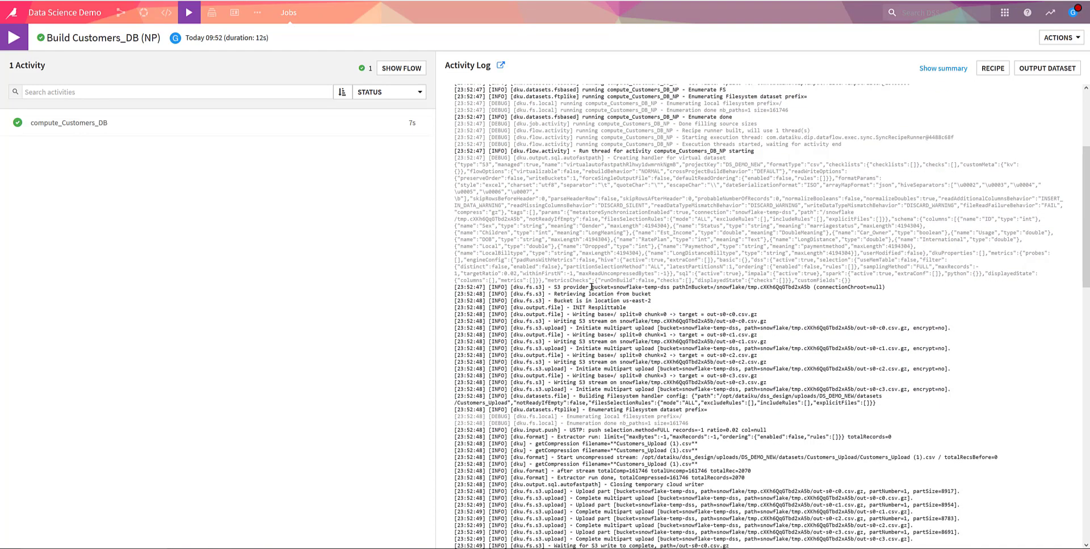
{"action": "left_click_drag", "start_coordinate": [591, 286], "coordinate": [812, 285]}
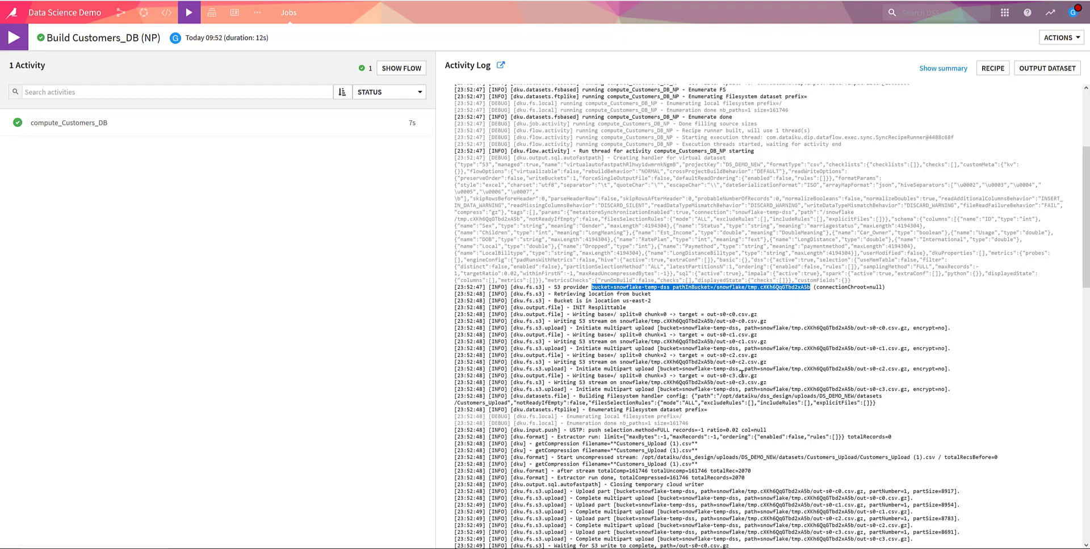
{"action": "scroll", "coordinate": [741, 374], "scroll_direction": "down", "scroll_amount": 3}
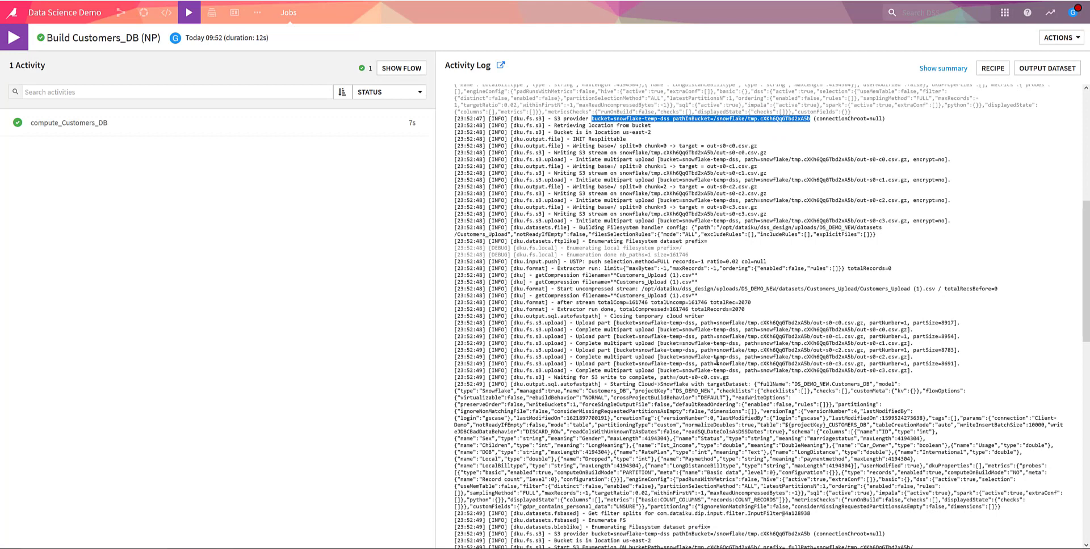
{"action": "scroll", "coordinate": [716, 361], "scroll_direction": "down", "scroll_amount": 1}
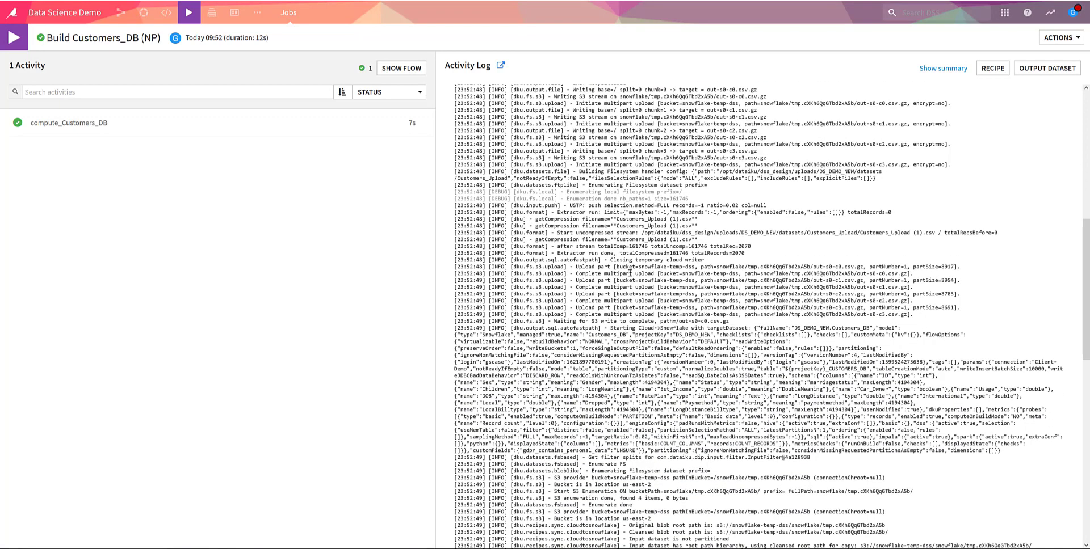
{"action": "left_click_drag", "start_coordinate": [576, 266], "coordinate": [859, 269]}
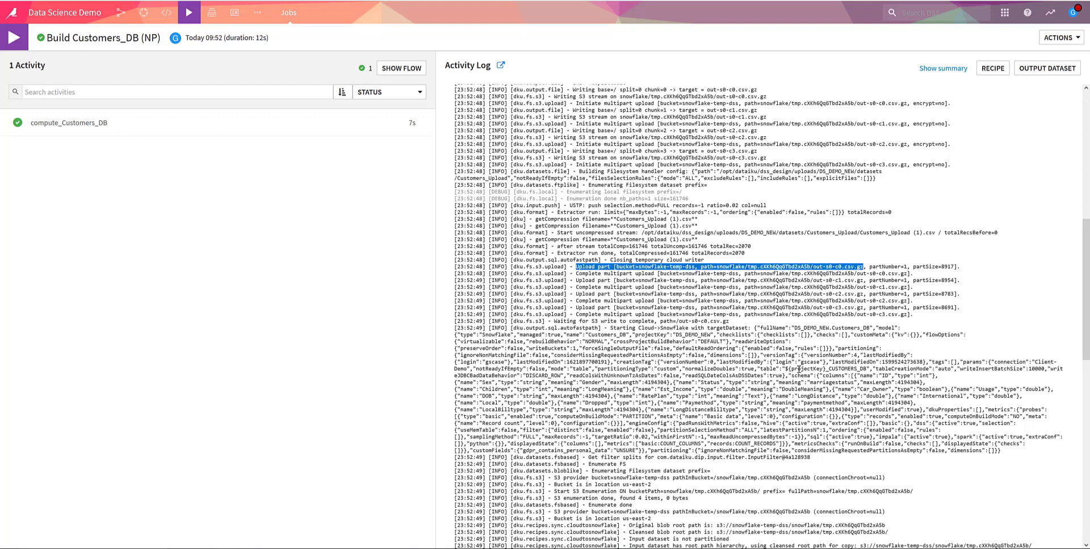
Examine the log's table creation, Snowflake copy and S3 cleanup entries, and return to the project flow.
{"action": "scroll", "coordinate": [799, 369], "scroll_direction": "down", "scroll_amount": 3}
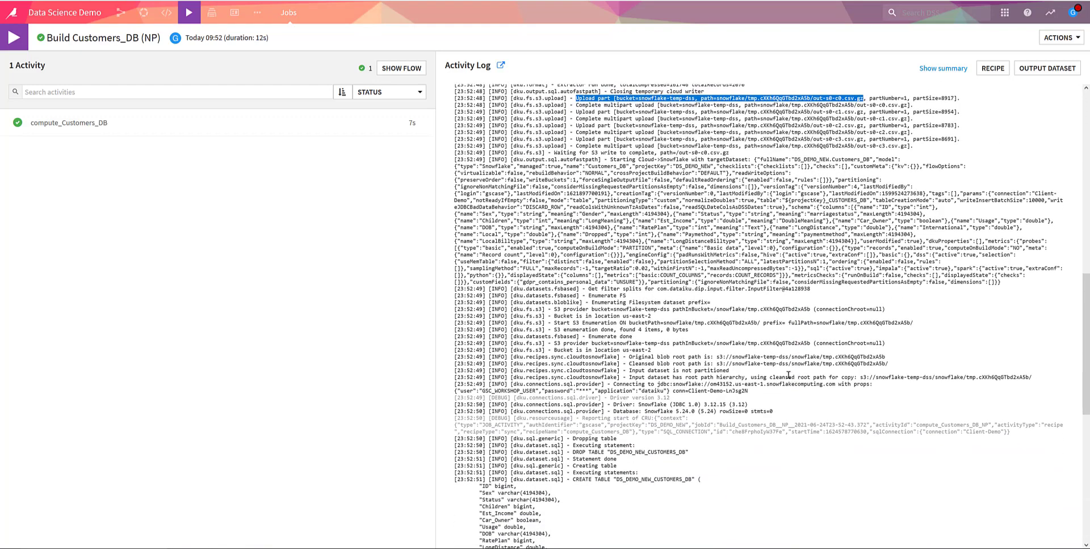
{"action": "scroll", "coordinate": [787, 376], "scroll_direction": "down", "scroll_amount": 2}
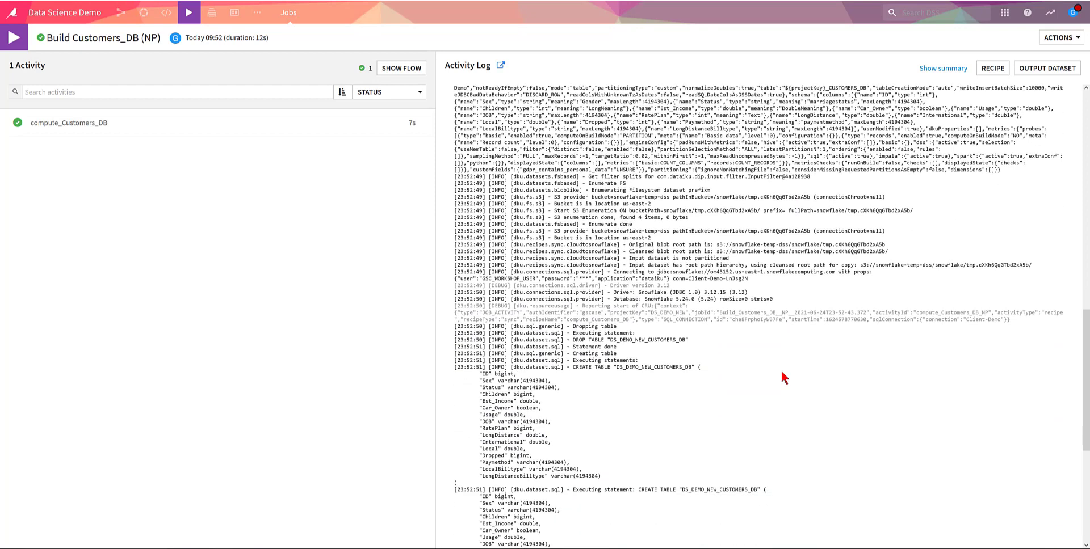
{"action": "scroll", "coordinate": [781, 373], "scroll_direction": "down", "scroll_amount": 1}
{"action": "scroll", "coordinate": [783, 378], "scroll_direction": "down", "scroll_amount": 4}
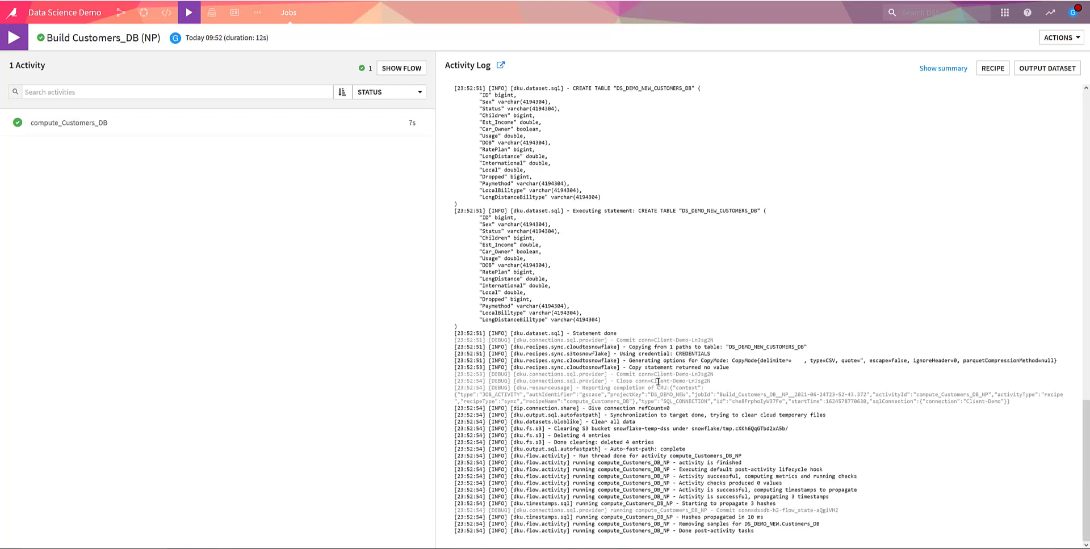
{"action": "left_click_drag", "start_coordinate": [627, 359], "coordinate": [796, 359]}
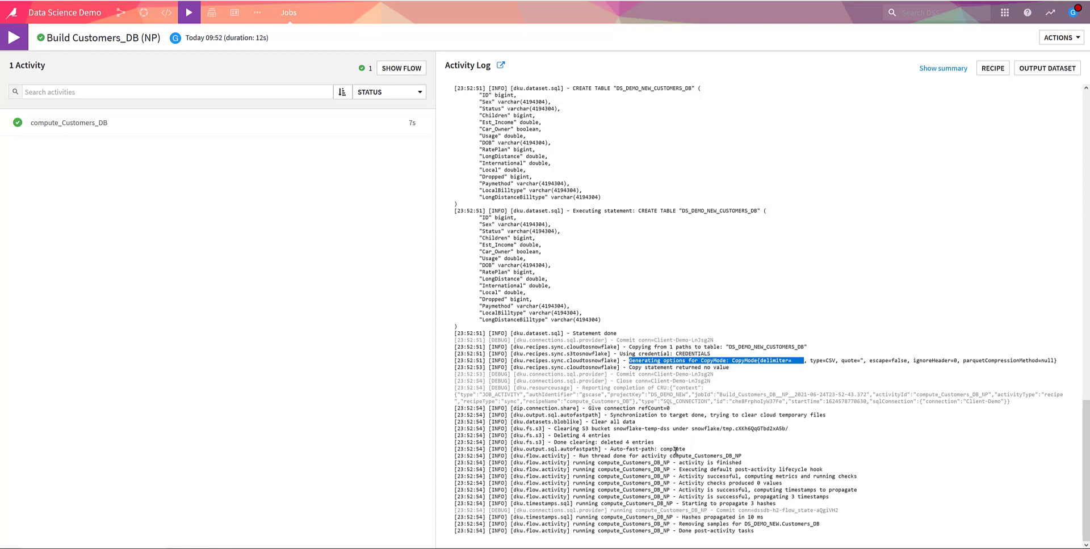
{"action": "left_click_drag", "start_coordinate": [552, 430], "coordinate": [790, 428]}
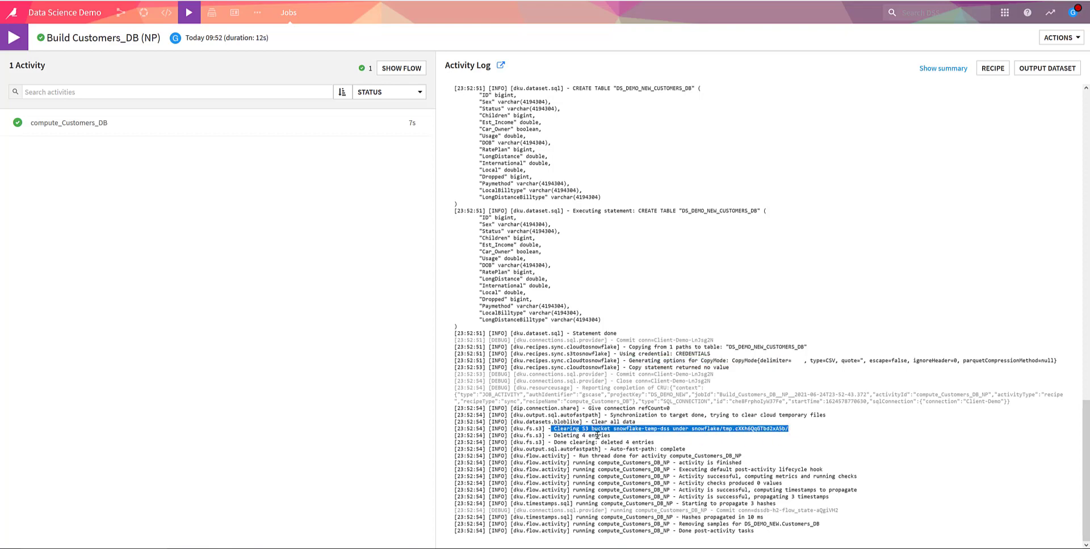
{"action": "left_click_drag", "start_coordinate": [553, 435], "coordinate": [613, 435]}
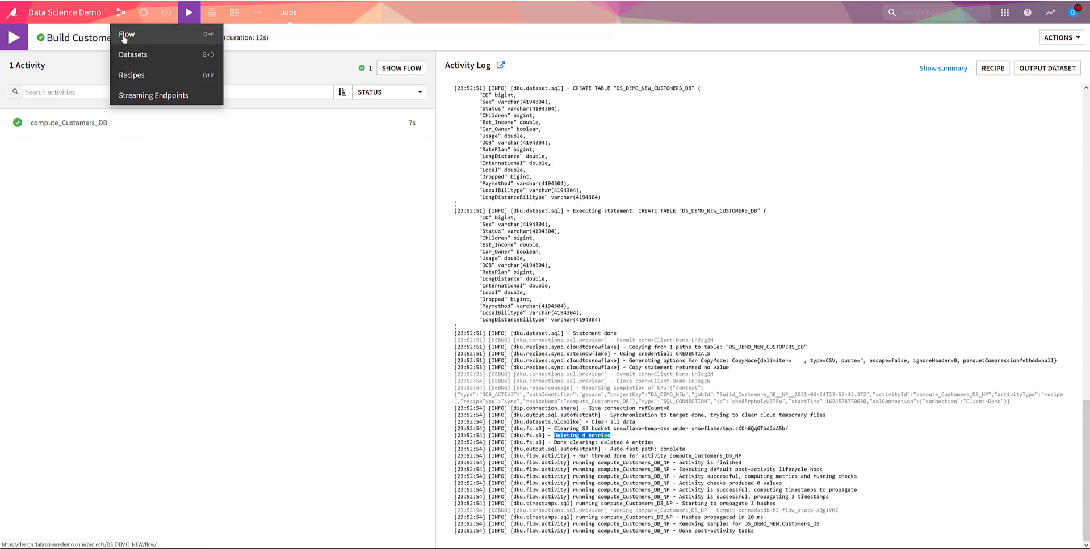
{"action": "left_click", "coordinate": [123, 39]}
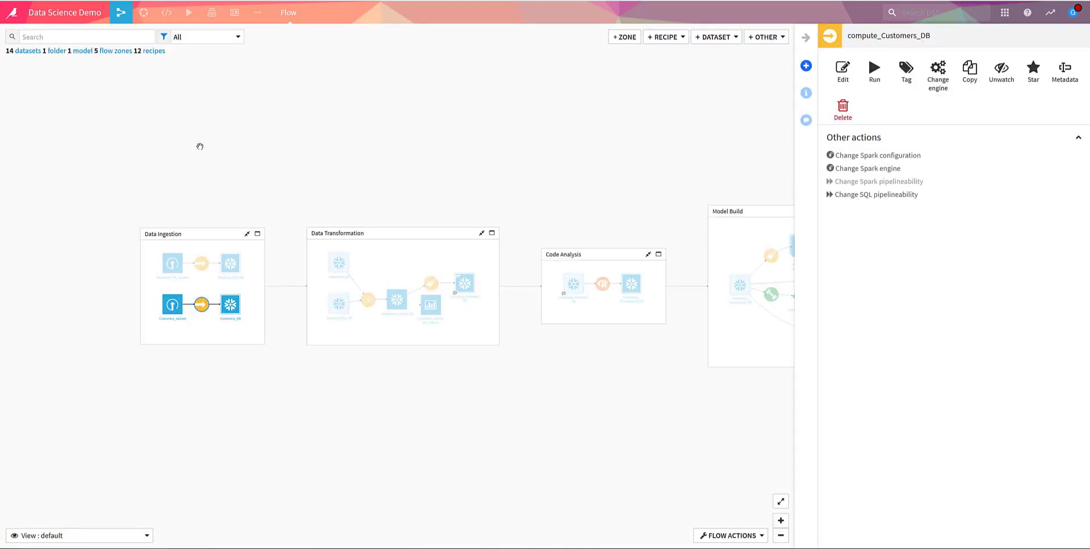
Open the Churn Prediction v4 model from the Model Build zone and its active Random forest version.
{"action": "left_click_drag", "start_coordinate": [615, 204], "coordinate": [252, 191]}
{"action": "left_click", "coordinate": [530, 272]}
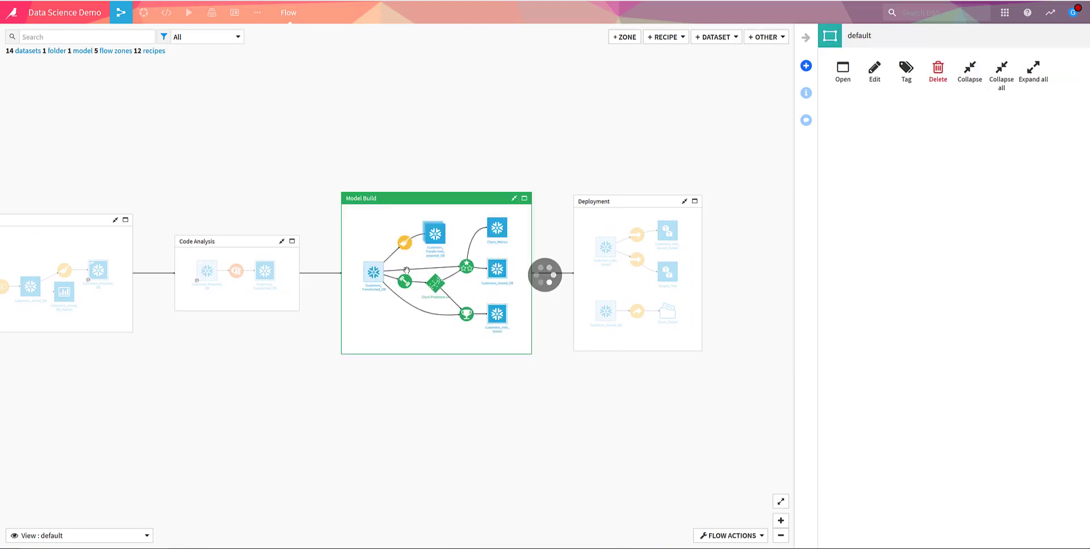
{"action": "left_click", "coordinate": [436, 283]}
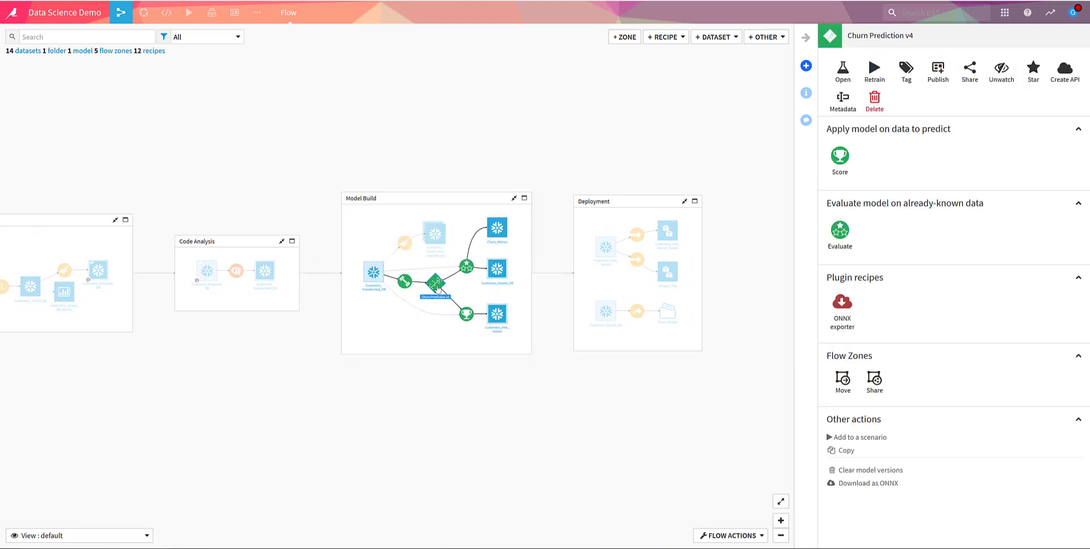
{"action": "double_click", "coordinate": [437, 289]}
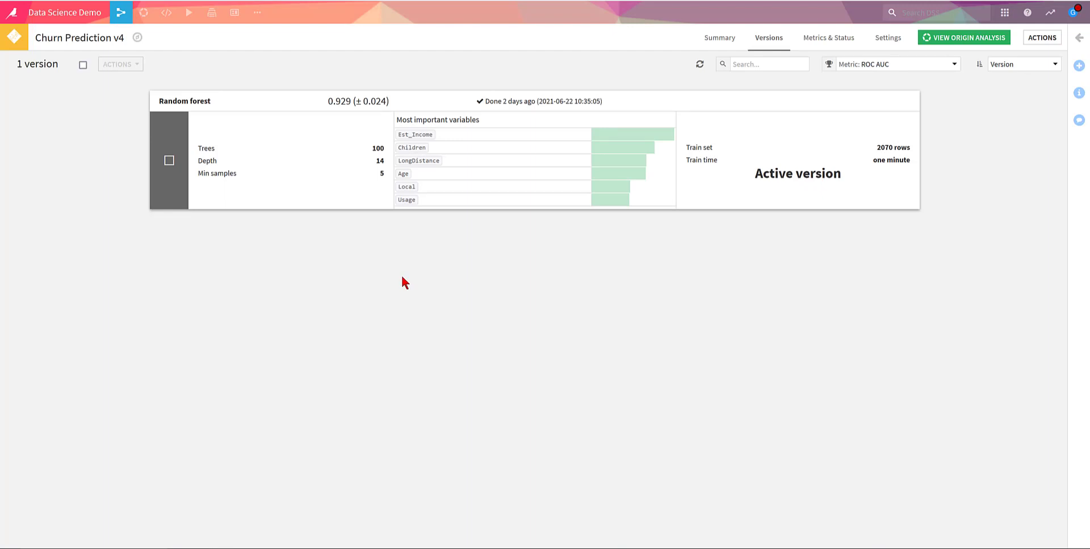
{"action": "left_click", "coordinate": [184, 103]}
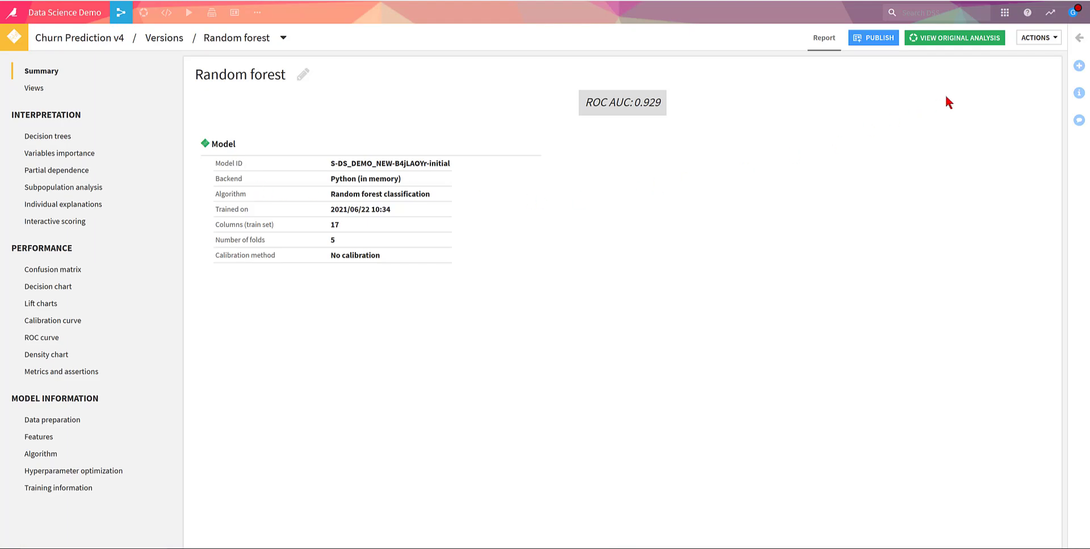
Export the Random forest model as a Snowflake function named churn_prediction over the Client-Demo connection.
{"action": "left_click", "coordinate": [1045, 41]}
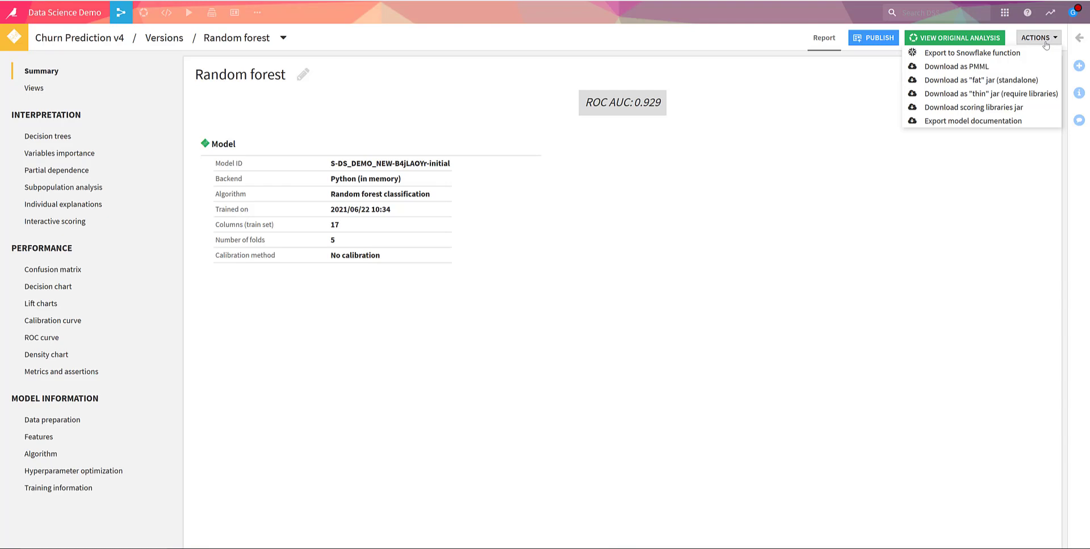
{"action": "left_click", "coordinate": [999, 56]}
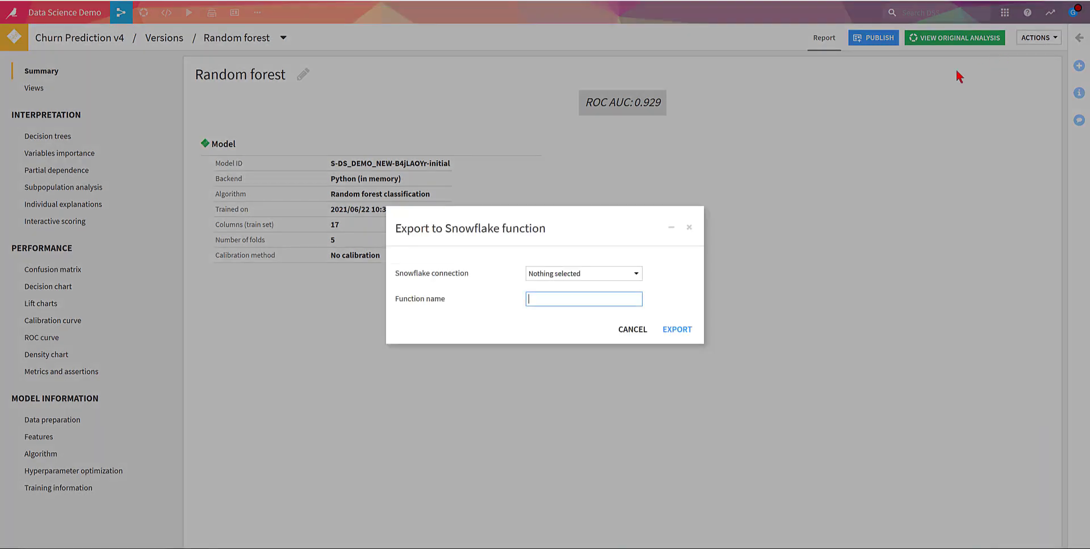
{"action": "left_click", "coordinate": [590, 274]}
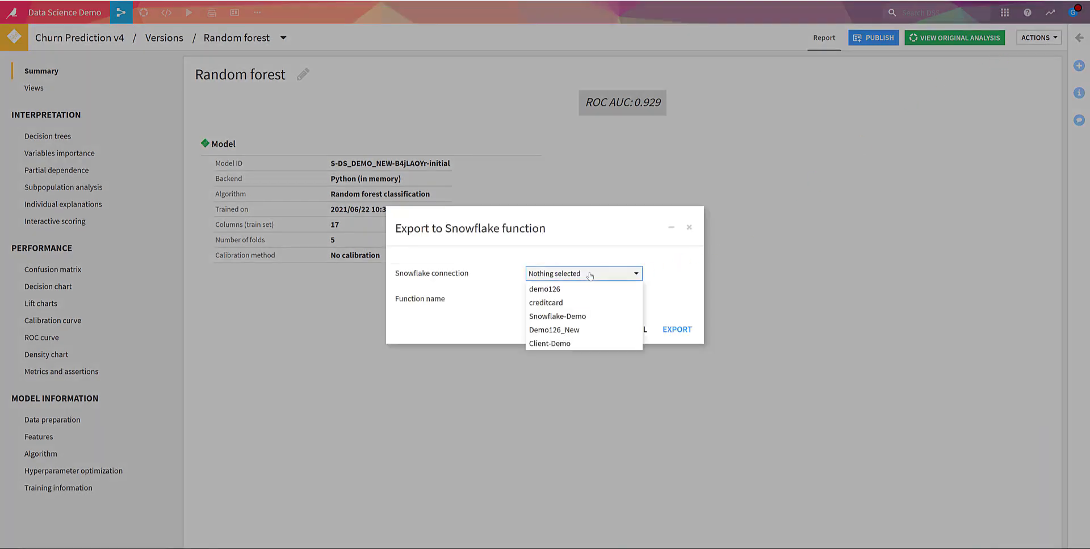
{"action": "left_click", "coordinate": [558, 345]}
{"action": "left_click", "coordinate": [559, 298]}
{"action": "type", "text": "churn_prediction"}
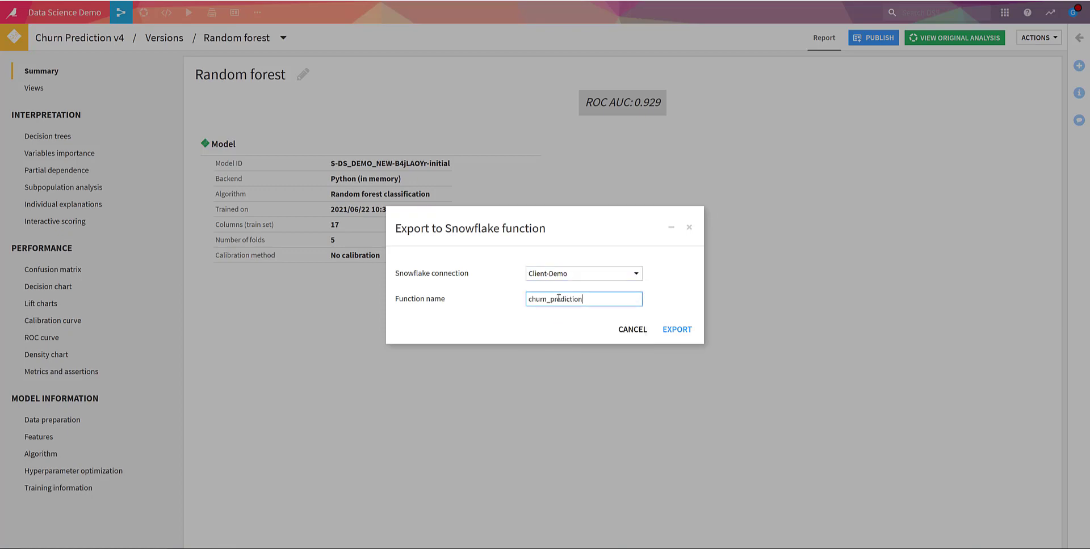
{"action": "left_click", "coordinate": [674, 329]}
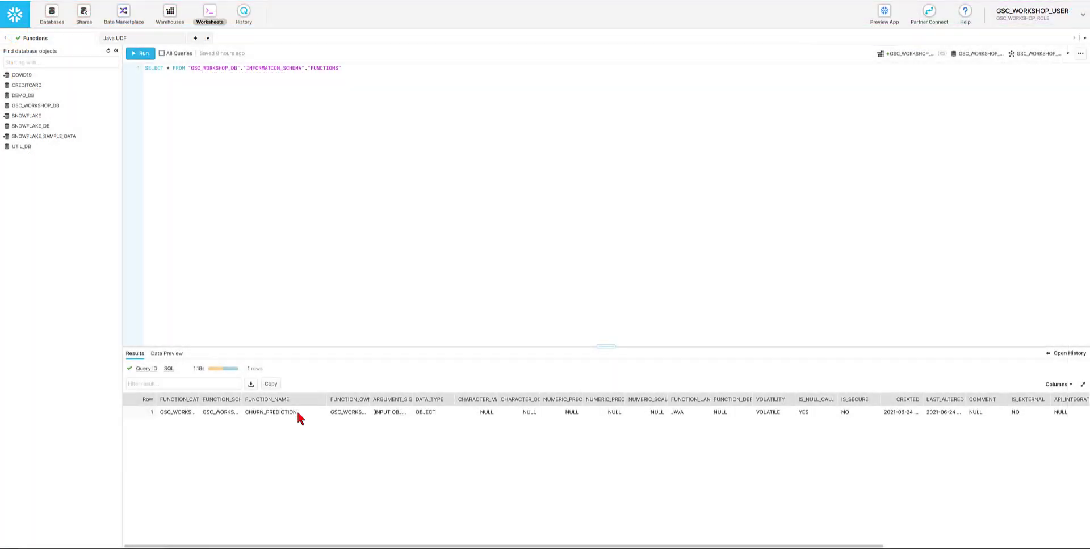
Switch to the Snowflake worksheets, check the CHURN_PREDICTION function entry, and locate its call in the Java UDF query.
{"action": "left_click_drag", "start_coordinate": [258, 413], "coordinate": [251, 412]}
{"action": "left_click", "coordinate": [286, 386]}
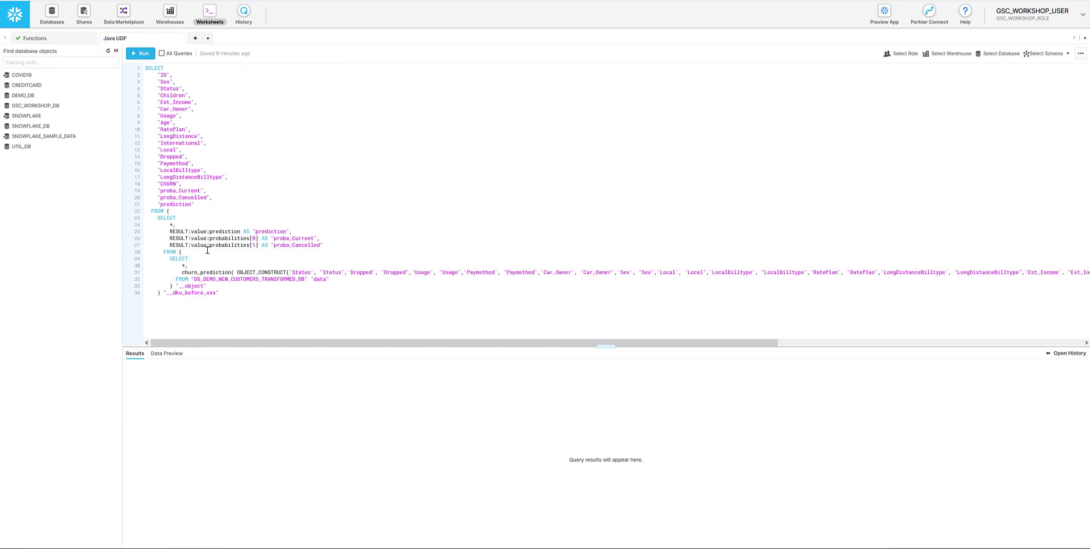
{"action": "double_click", "coordinate": [216, 272]}
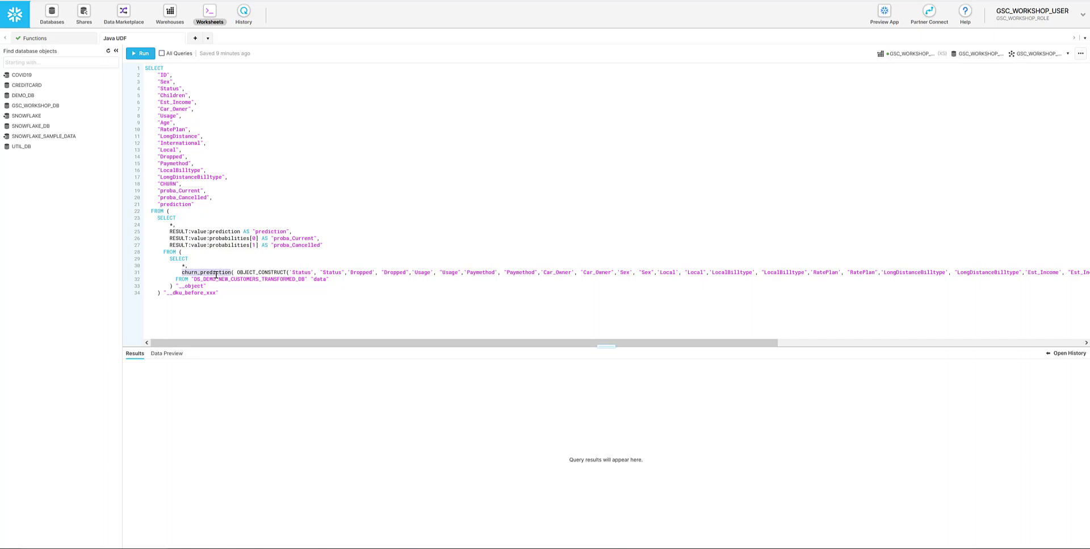
Examine the churn_prediction call's input columns and the prediction and probability output lines, and run the Java UDF query.
{"action": "left_click_drag", "start_coordinate": [297, 275], "coordinate": [629, 275]}
{"action": "left_click_drag", "start_coordinate": [639, 346], "coordinate": [999, 346]}
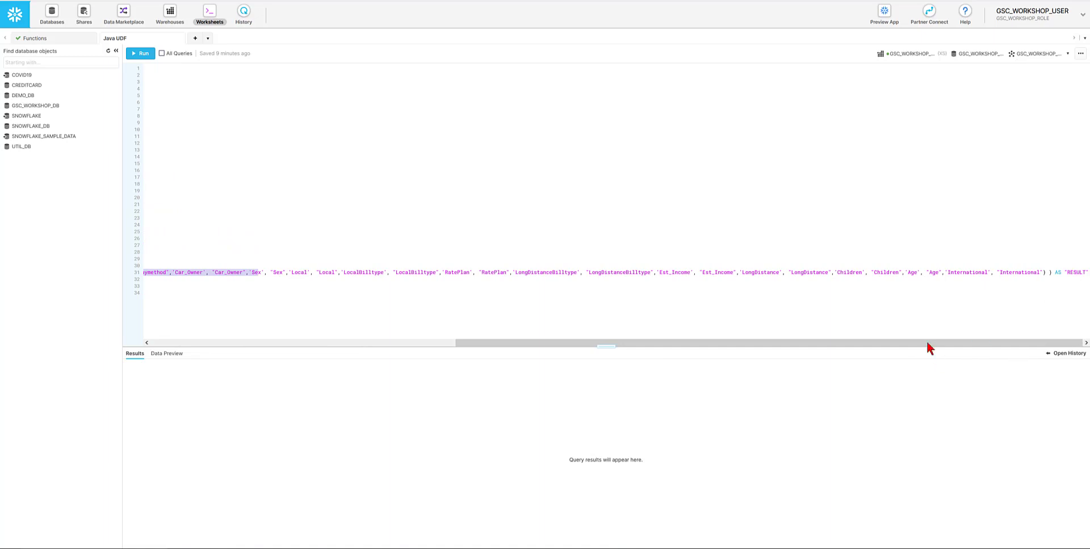
{"action": "left_click_drag", "start_coordinate": [925, 342], "coordinate": [598, 344]}
{"action": "left_click_drag", "start_coordinate": [323, 246], "coordinate": [211, 233]}
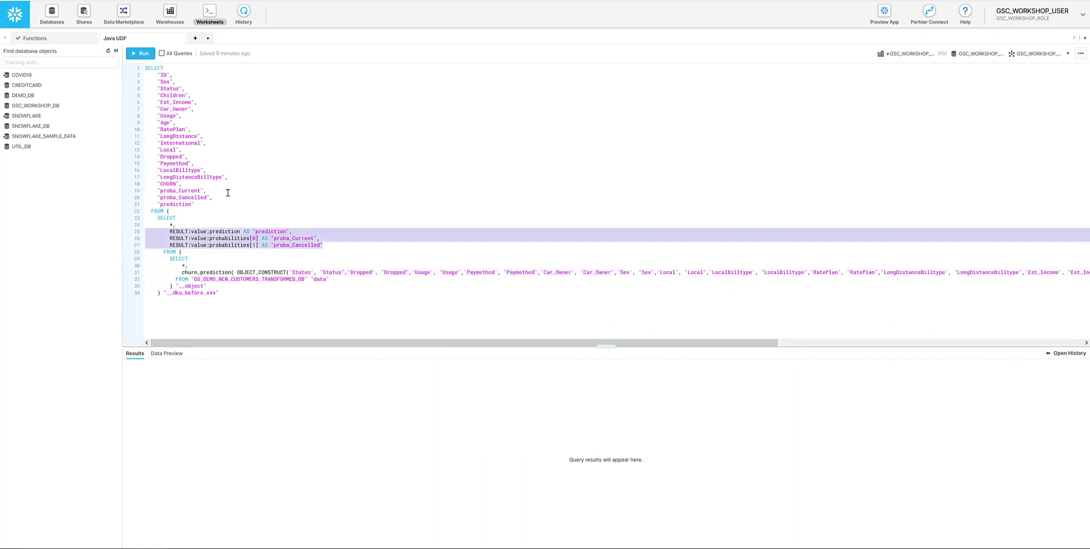
{"action": "left_click", "coordinate": [310, 244]}
{"action": "left_click", "coordinate": [140, 53]}
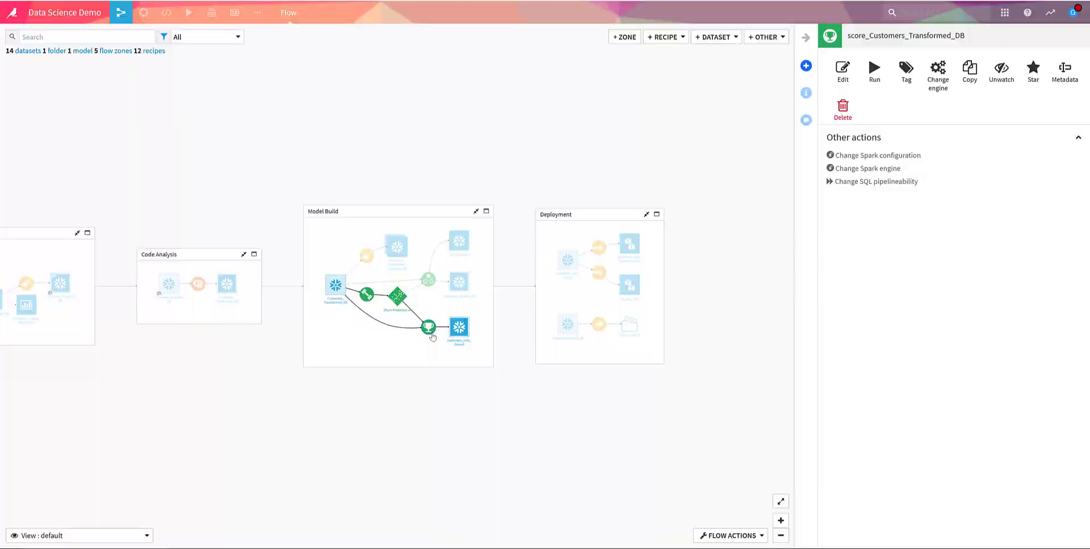
Back in Dataiku DSS, open the score_Customers_Transformed_DB recipe, check its available engines, and run it with the In Database (Snowflake native) engine.
{"action": "double_click", "coordinate": [429, 332]}
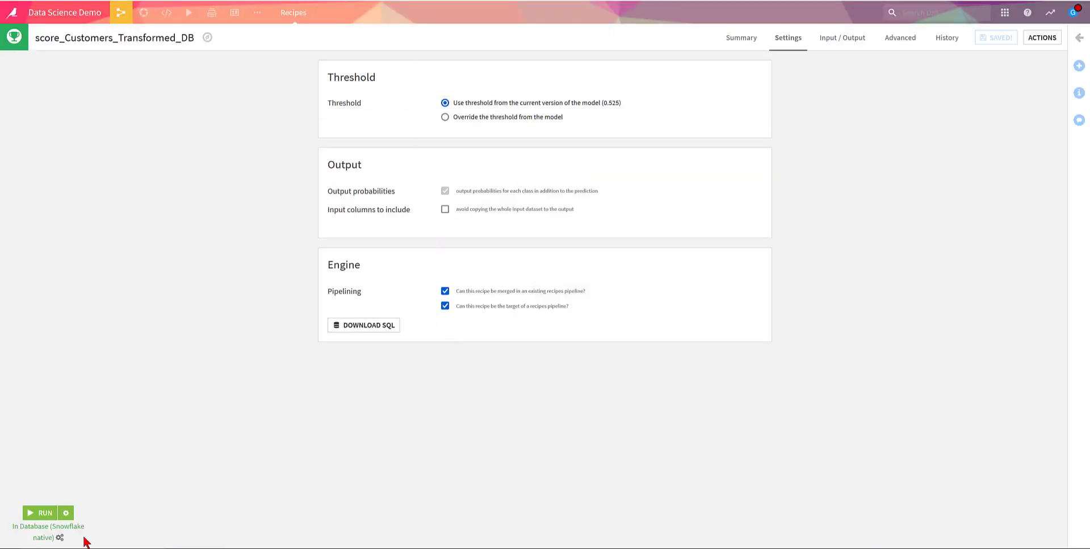
{"action": "left_click_drag", "start_coordinate": [85, 539], "coordinate": [16, 527]}
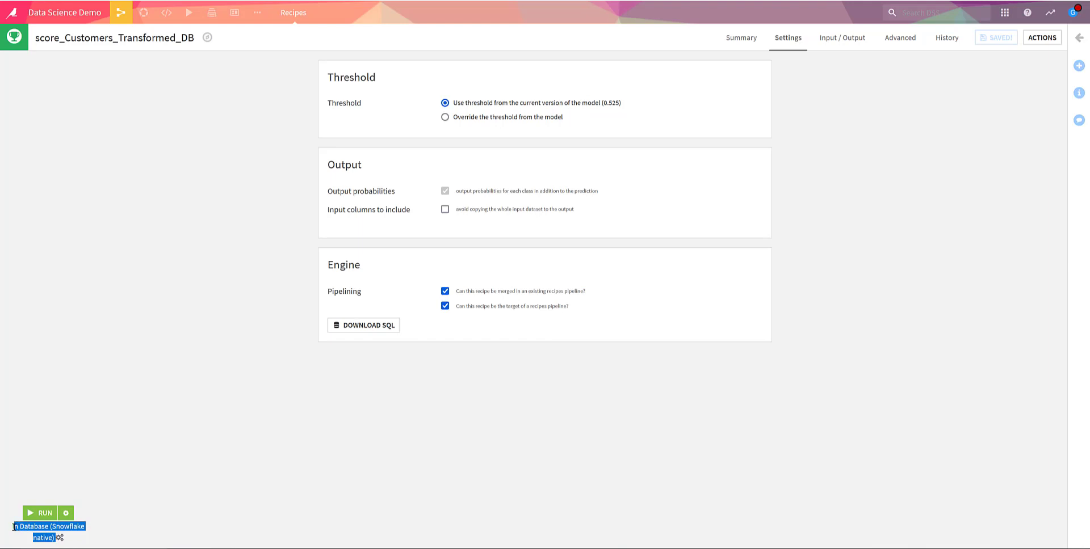
{"action": "left_click", "coordinate": [59, 538]}
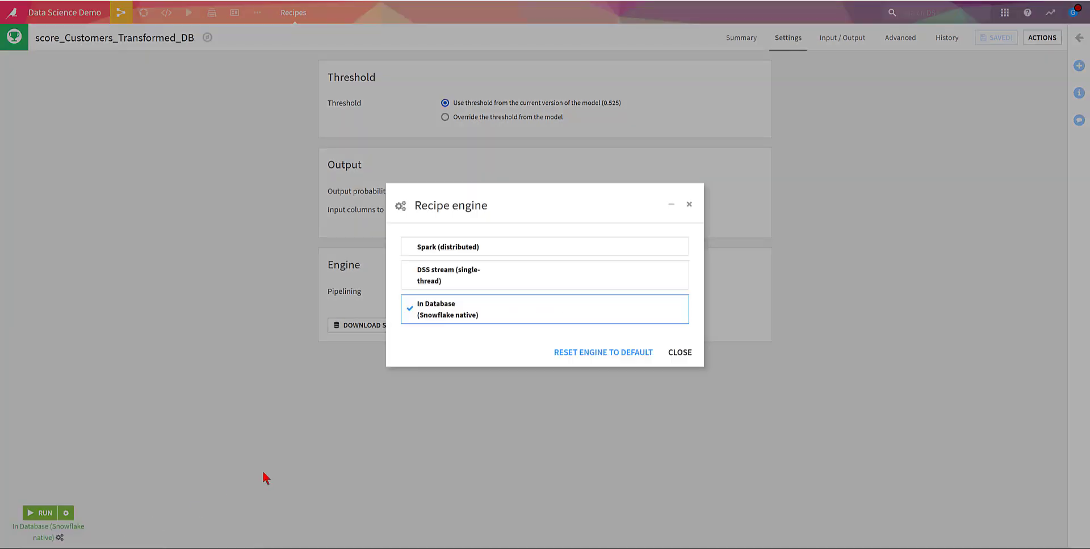
{"action": "left_click", "coordinate": [675, 358]}
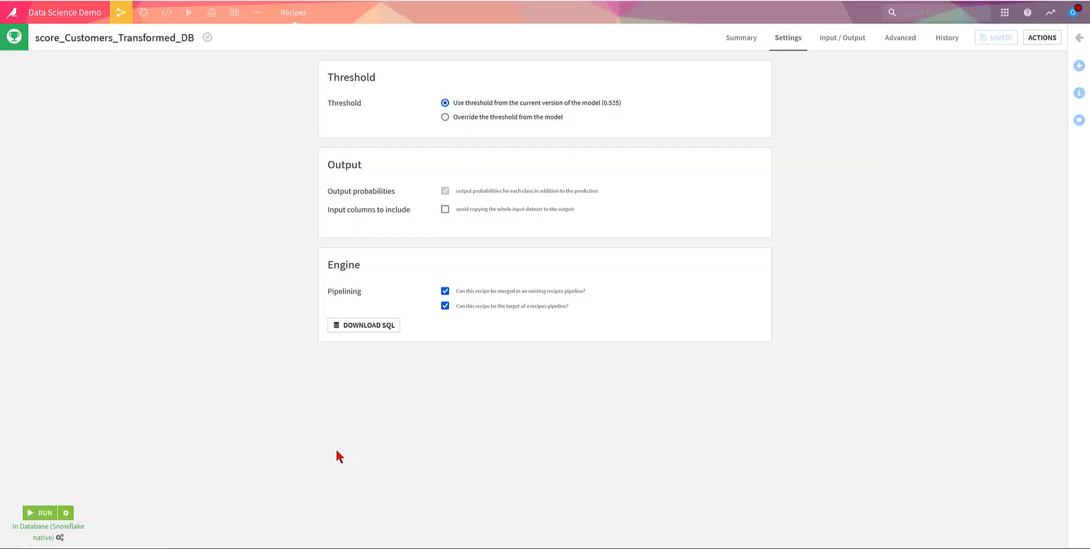
{"action": "left_click", "coordinate": [45, 514]}
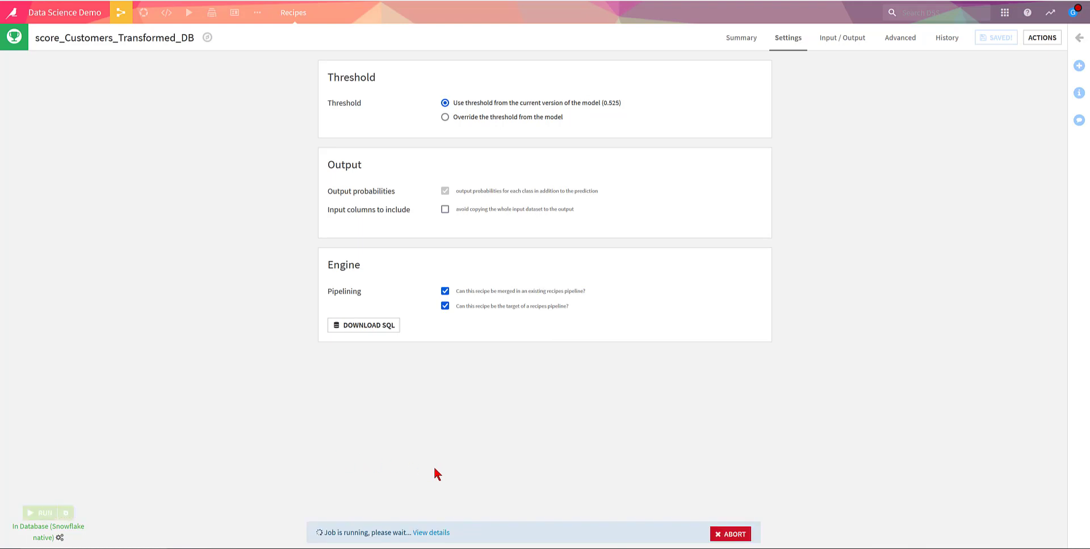
Open the scoring job's details and examine the activity log for the generated SQL query and its temporary scoring function.
{"action": "left_click", "coordinate": [432, 531]}
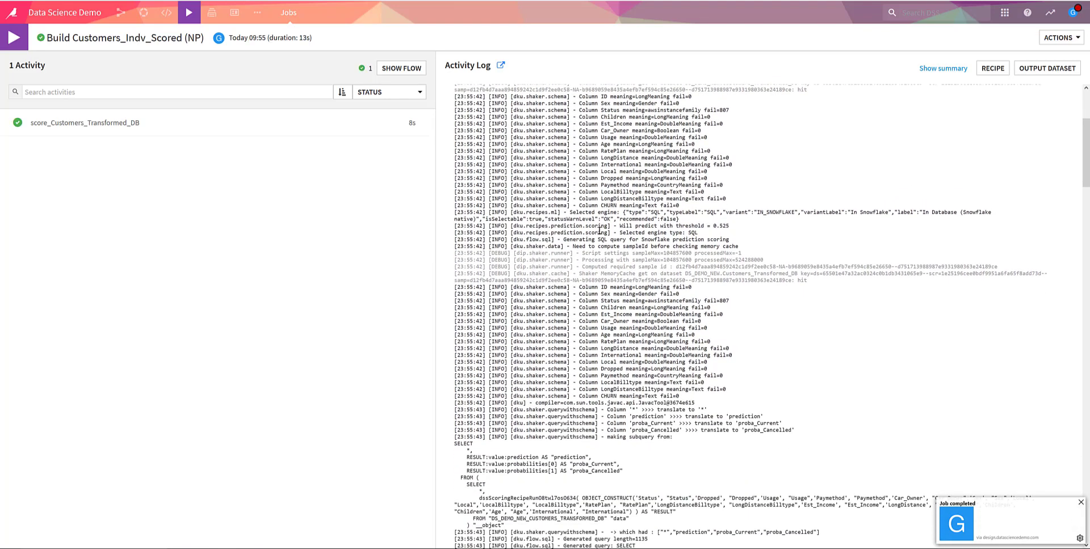
{"action": "scroll", "coordinate": [600, 231], "scroll_direction": "down", "scroll_amount": 2}
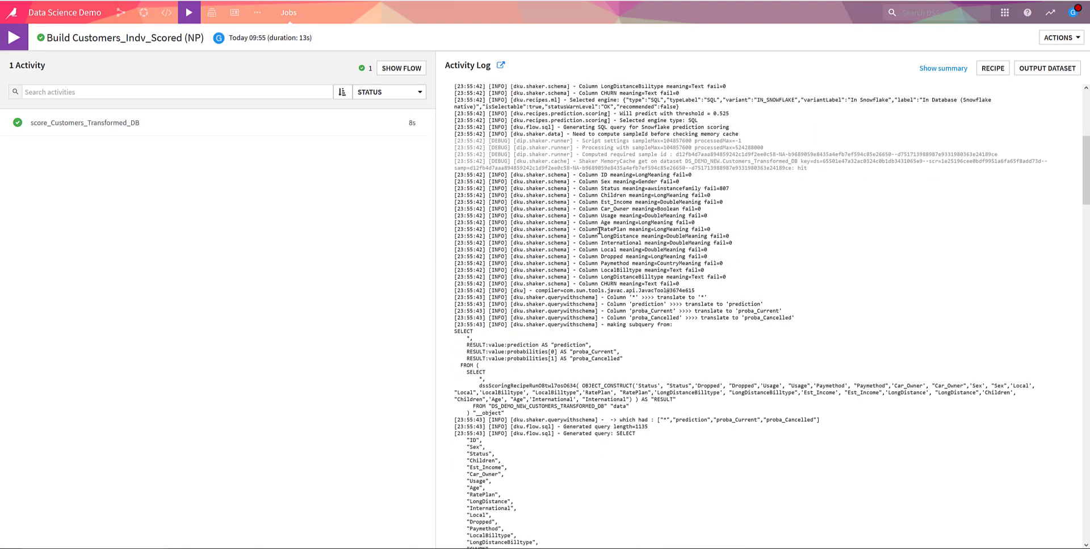
{"action": "scroll", "coordinate": [599, 231], "scroll_direction": "down", "scroll_amount": 1}
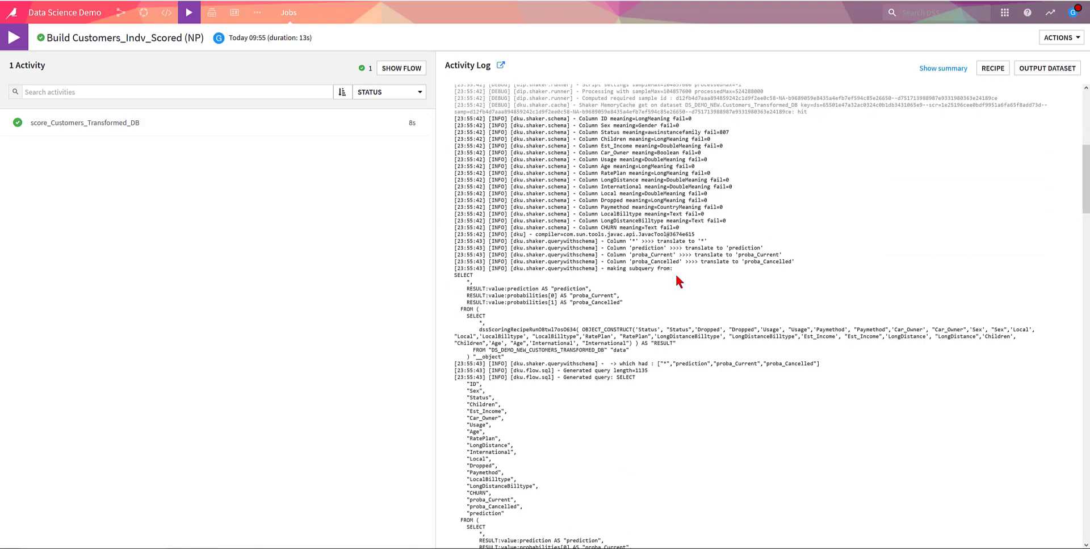
{"action": "scroll", "coordinate": [678, 282], "scroll_direction": "down", "scroll_amount": 5}
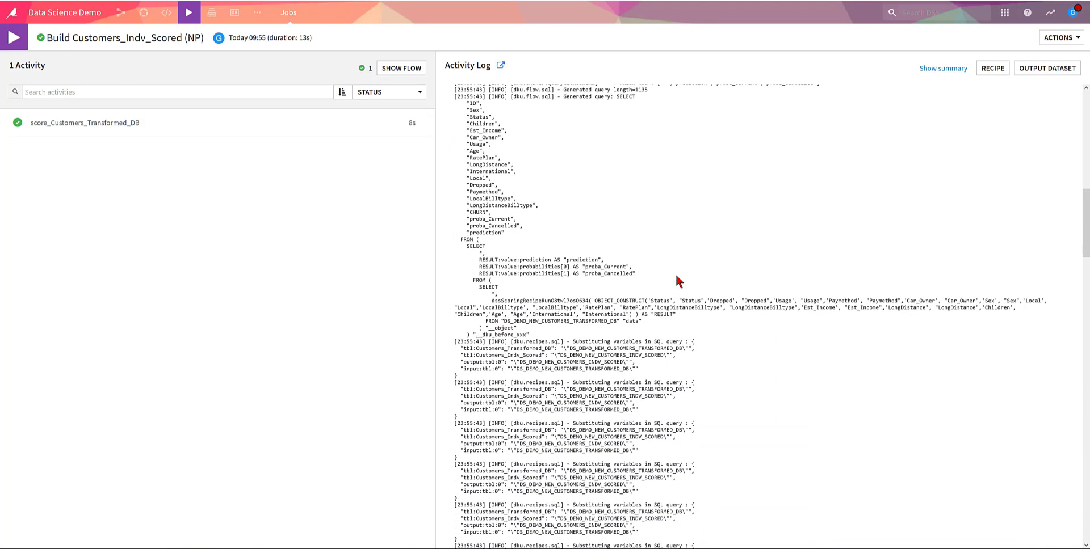
{"action": "double_click", "coordinate": [551, 304]}
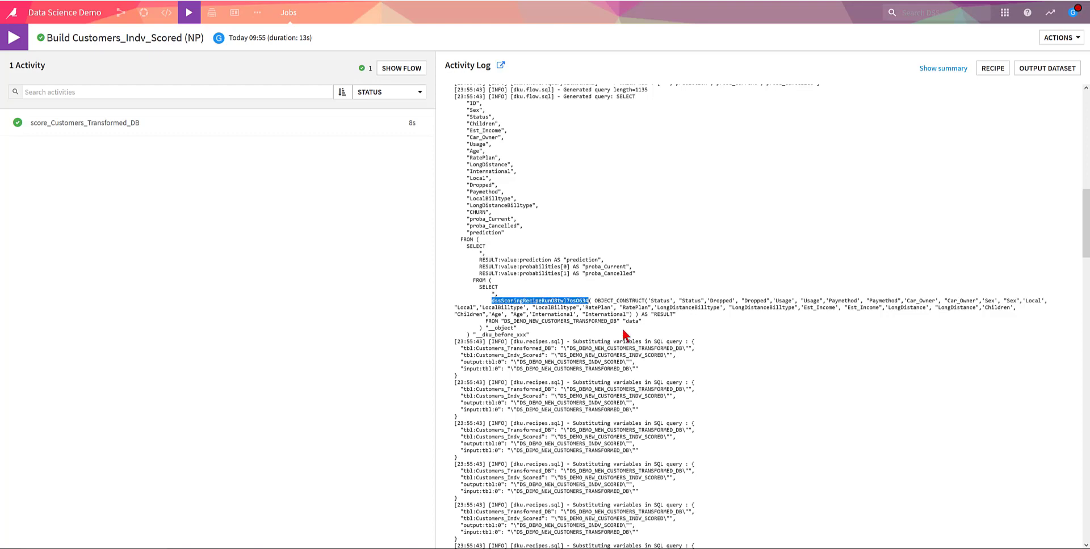
Examine the rest of the activity log for the insert statement, the DROP FUNCTION statement and the UDF staging removal.
{"action": "scroll", "coordinate": [640, 319], "scroll_direction": "down", "scroll_amount": 8}
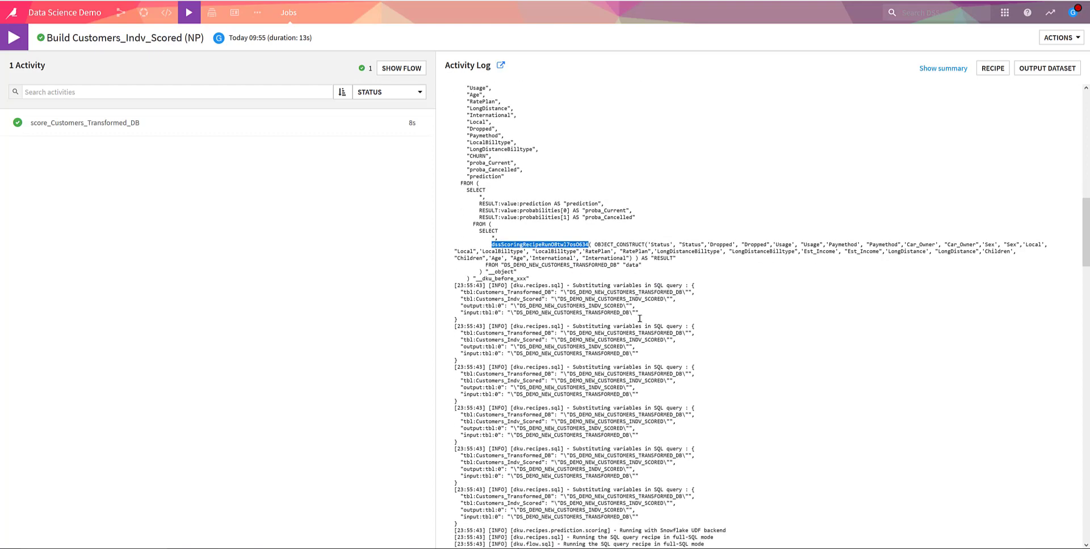
{"action": "scroll", "coordinate": [639, 318], "scroll_direction": "down", "scroll_amount": 4}
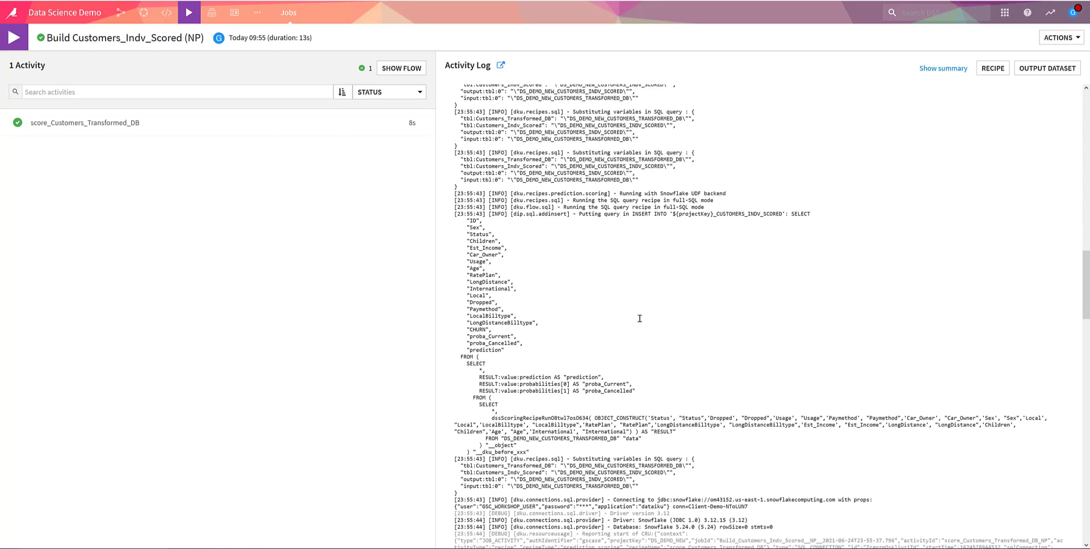
{"action": "scroll", "coordinate": [639, 319], "scroll_direction": "down", "scroll_amount": 10}
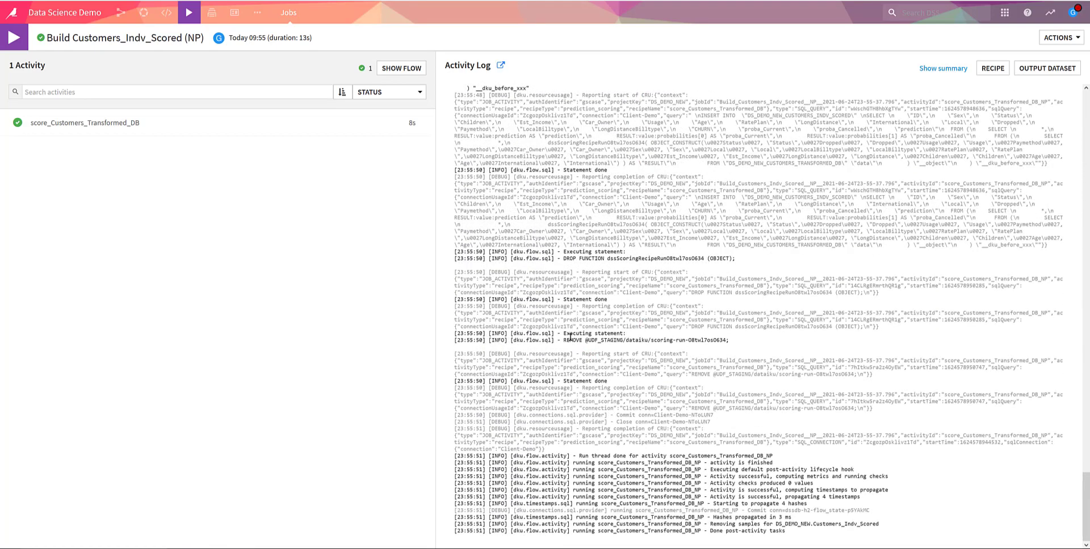
{"action": "left_click_drag", "start_coordinate": [563, 258], "coordinate": [734, 256]}
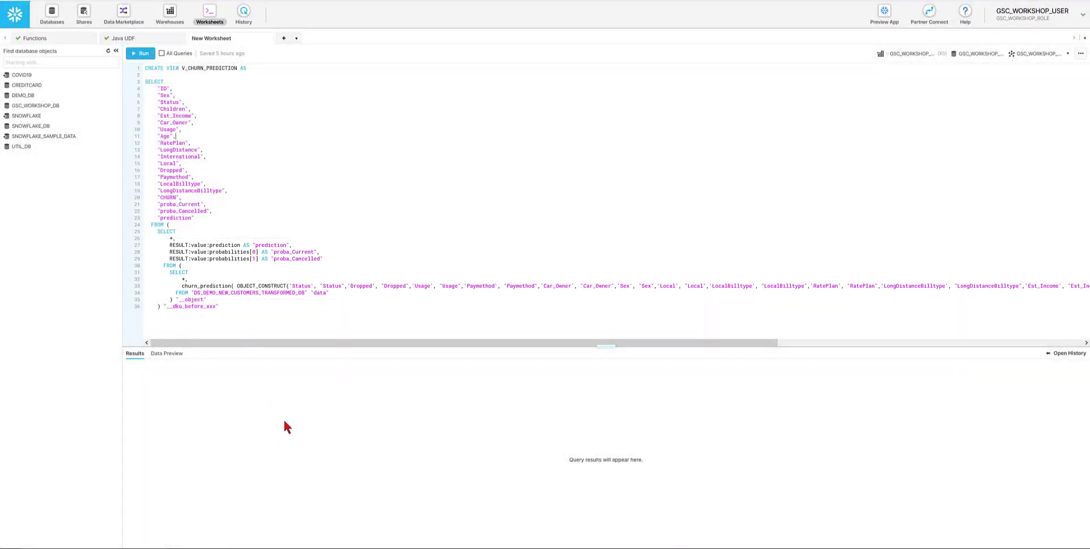
Switch to Excel and start a data import from ODBC, choosing Snowflake - Dataiku Account as the data source name.
{"action": "mouse_move", "coordinate": [284, 548]}
{"action": "left_click", "coordinate": [284, 519]}
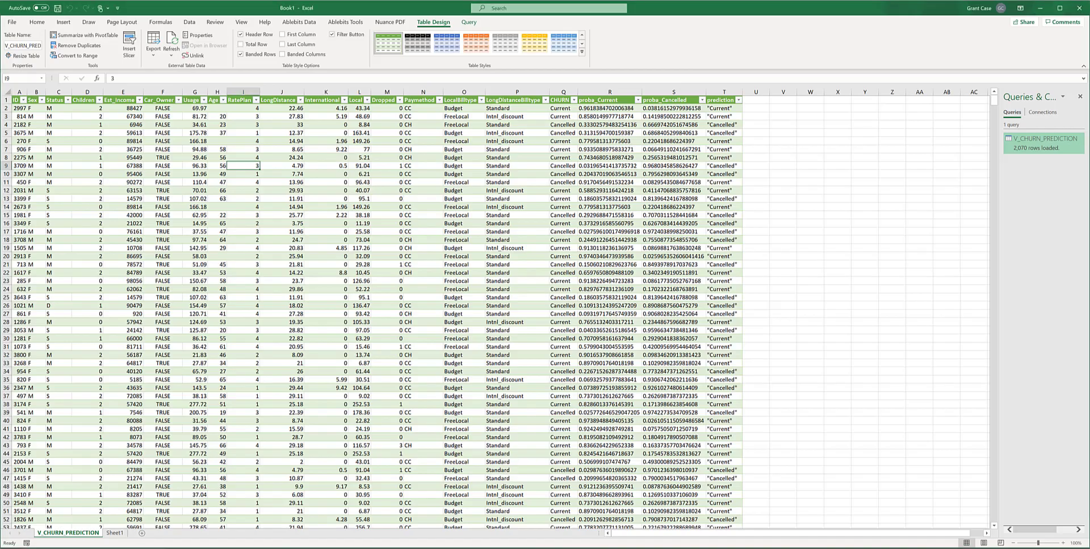
{"action": "left_click", "coordinate": [36, 46]}
{"action": "key", "text": "BackSpace"}
{"action": "left_click", "coordinate": [189, 23]}
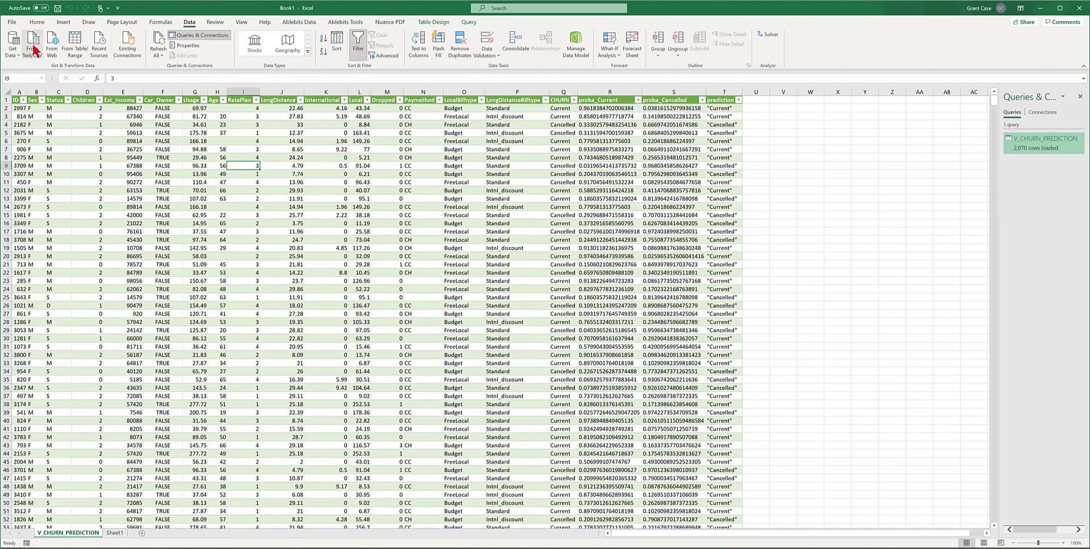
{"action": "left_click", "coordinate": [12, 44]}
{"action": "mouse_move", "coordinate": [36, 173]}
{"action": "mouse_move", "coordinate": [51, 152]}
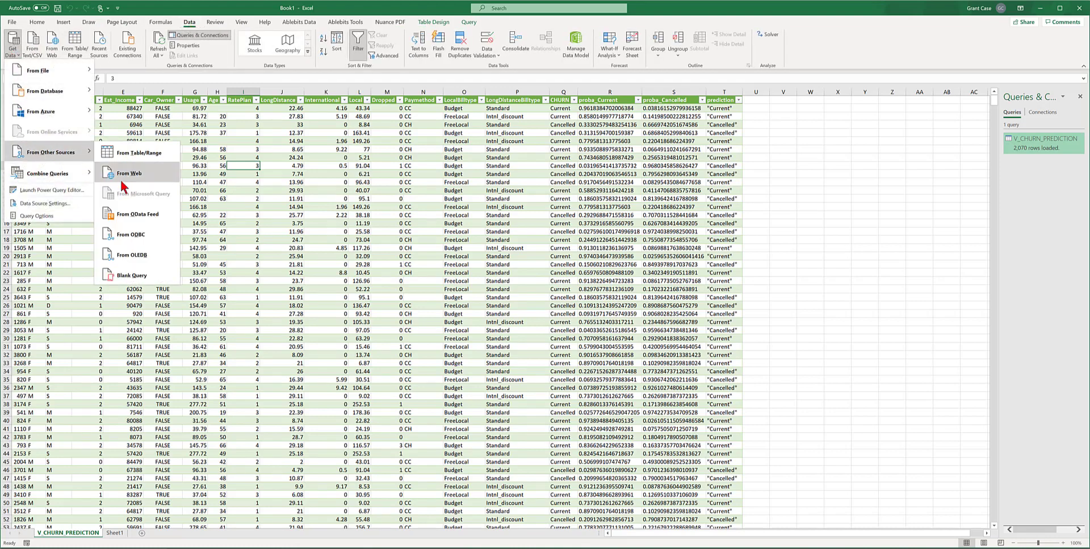
{"action": "left_click", "coordinate": [158, 245]}
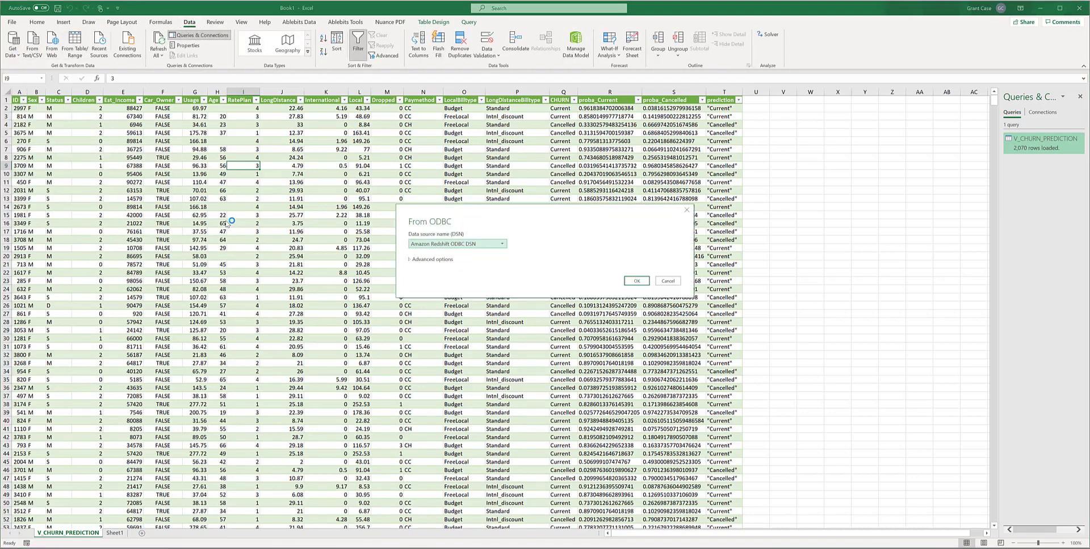
{"action": "left_click", "coordinate": [462, 245]}
{"action": "left_click", "coordinate": [471, 264]}
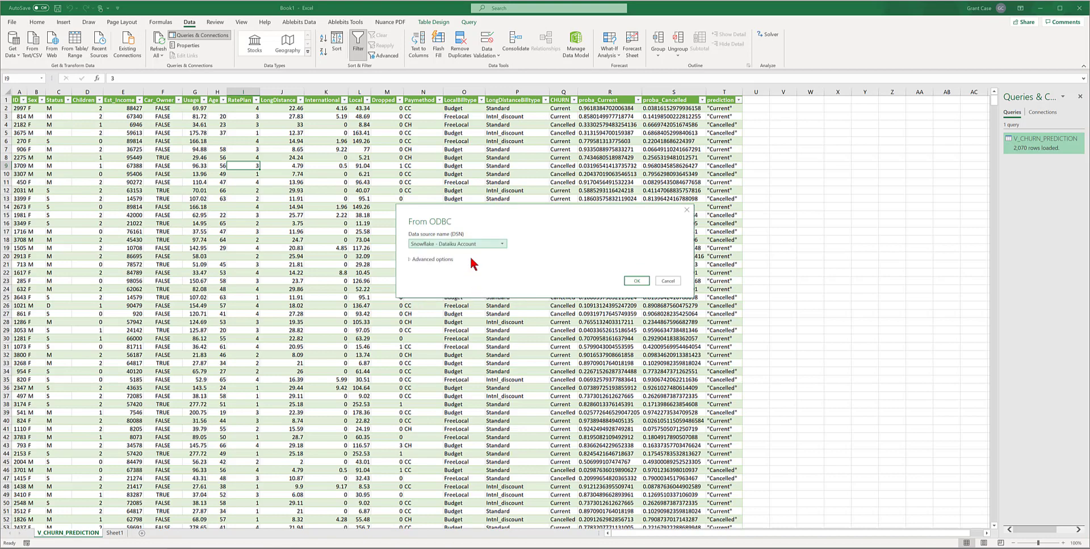